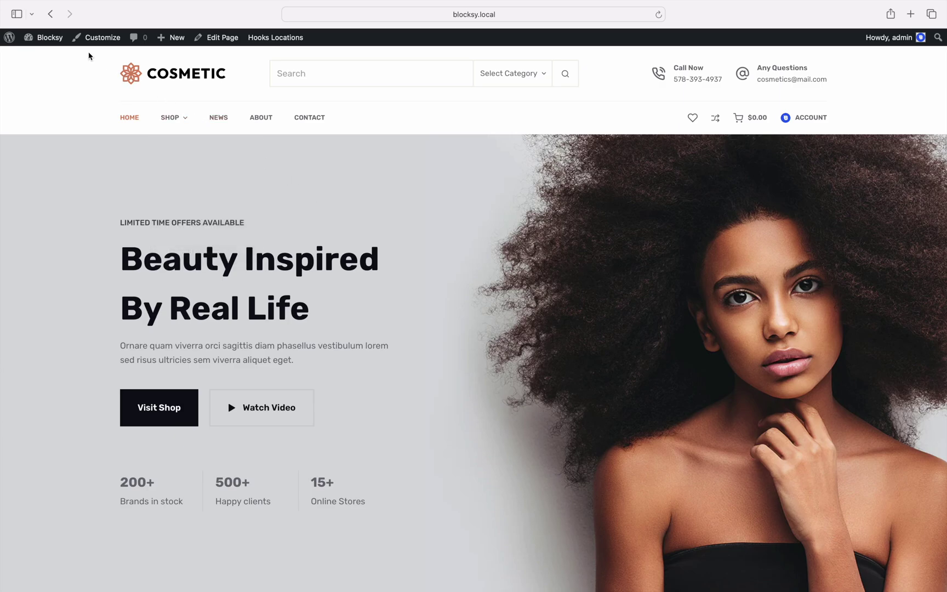
# Step: Switch on the Variation Swatches module in Blocksy > Extensions > Shop Extra
pyautogui.click(63, 41)
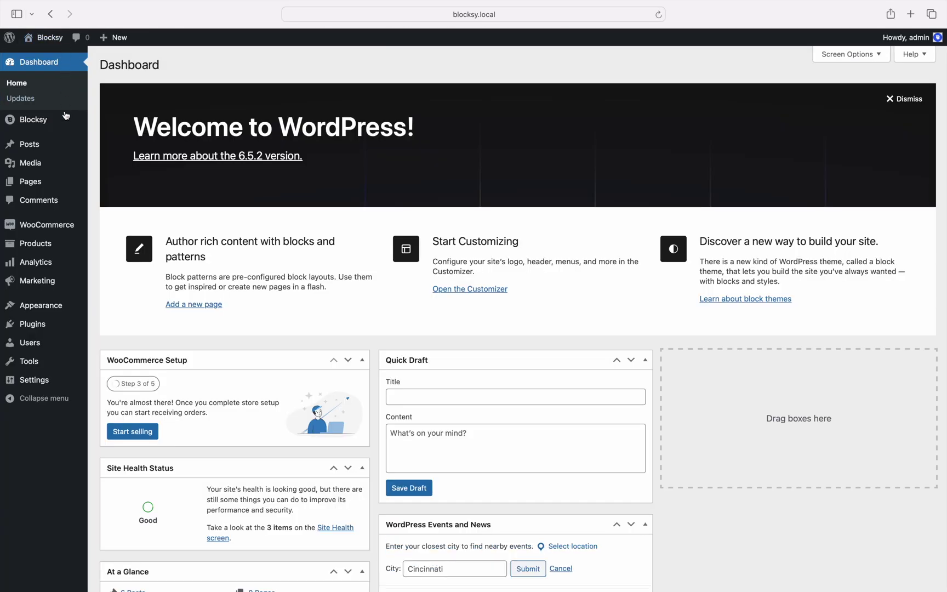
pyautogui.click(64, 119)
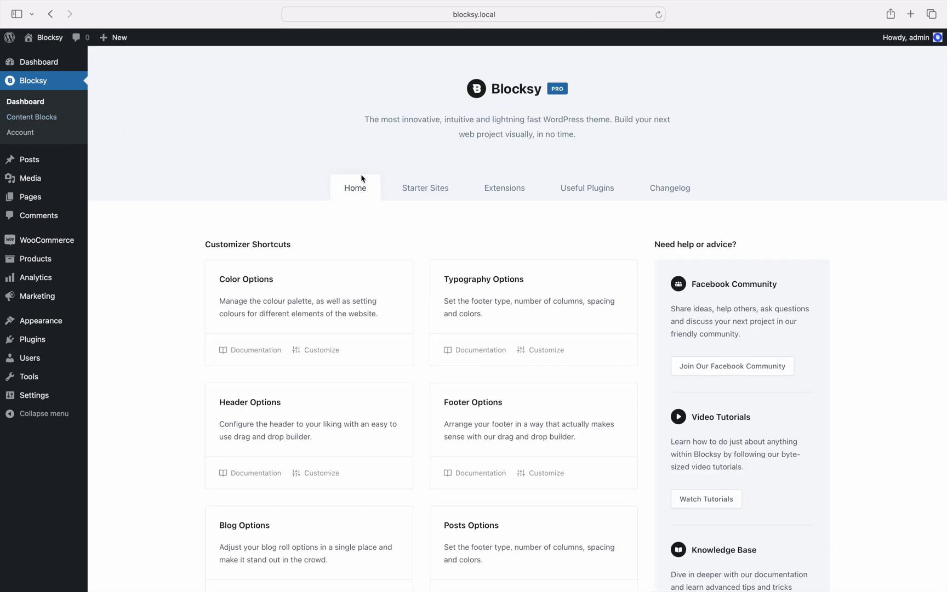
pyautogui.click(485, 201)
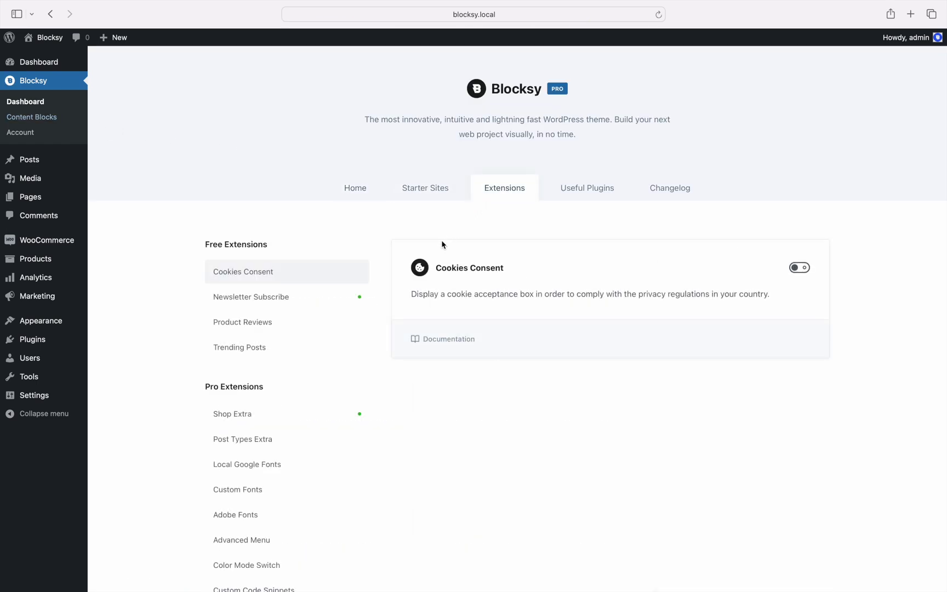
pyautogui.click(311, 417)
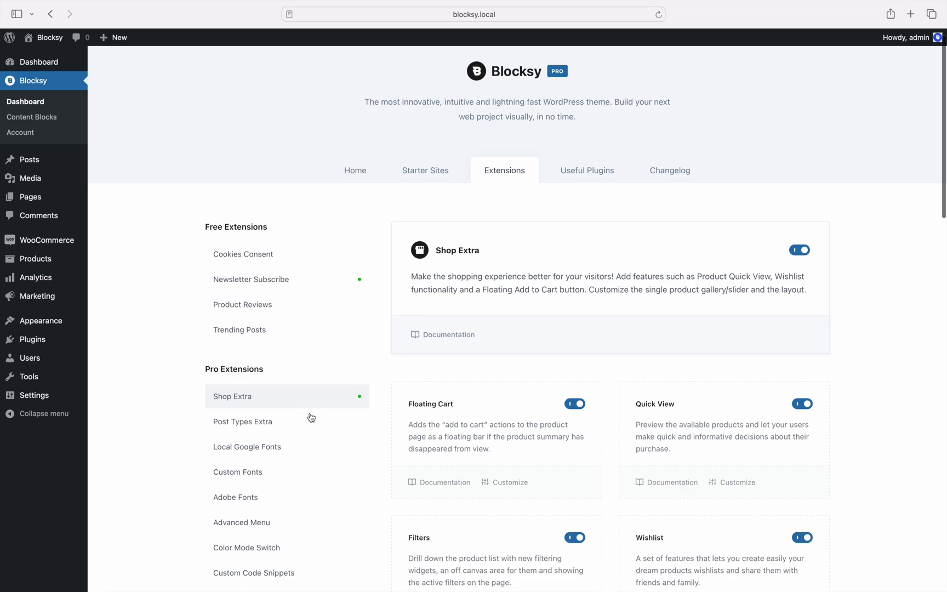
pyautogui.scroll(-3, 311, 418)
pyautogui.scroll(-1, 311, 418)
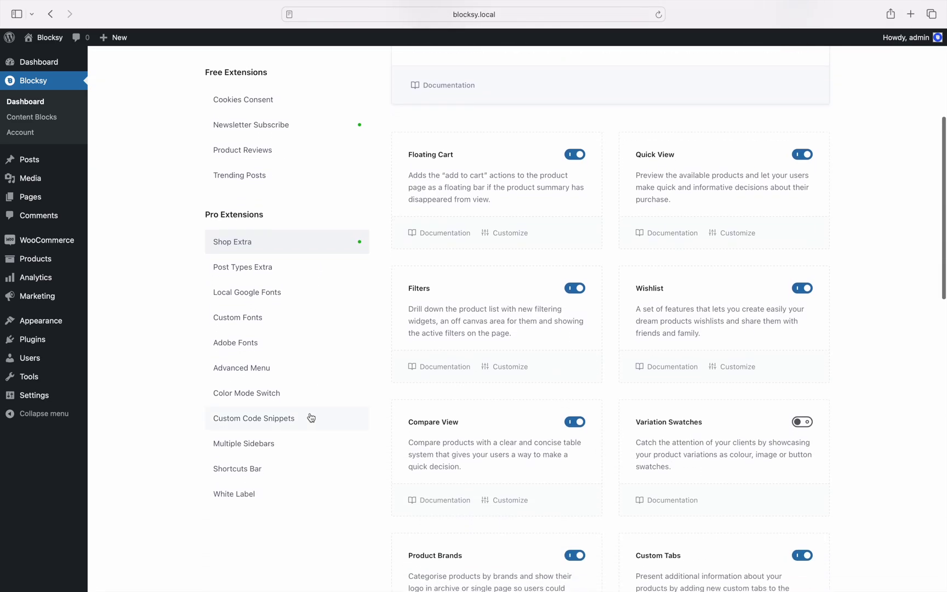
pyautogui.click(805, 426)
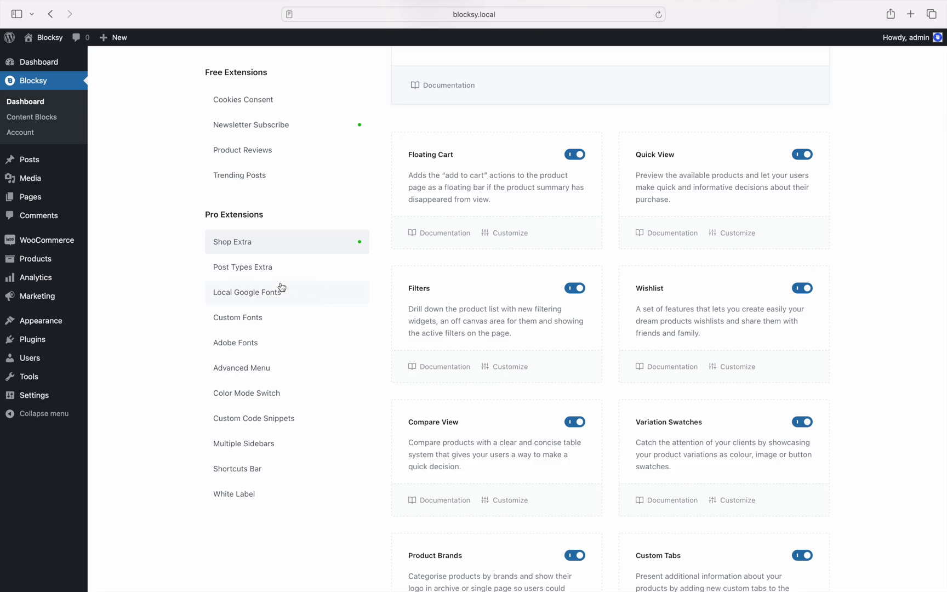
# Step: Open Products > Attributes and review the Type options without changing anything
pyautogui.moveTo(55, 261)
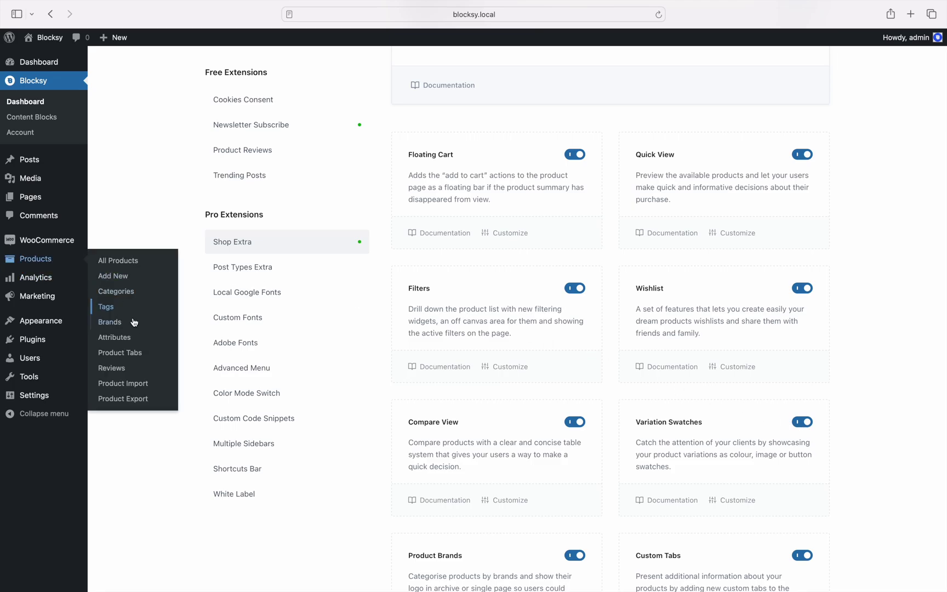
pyautogui.click(155, 338)
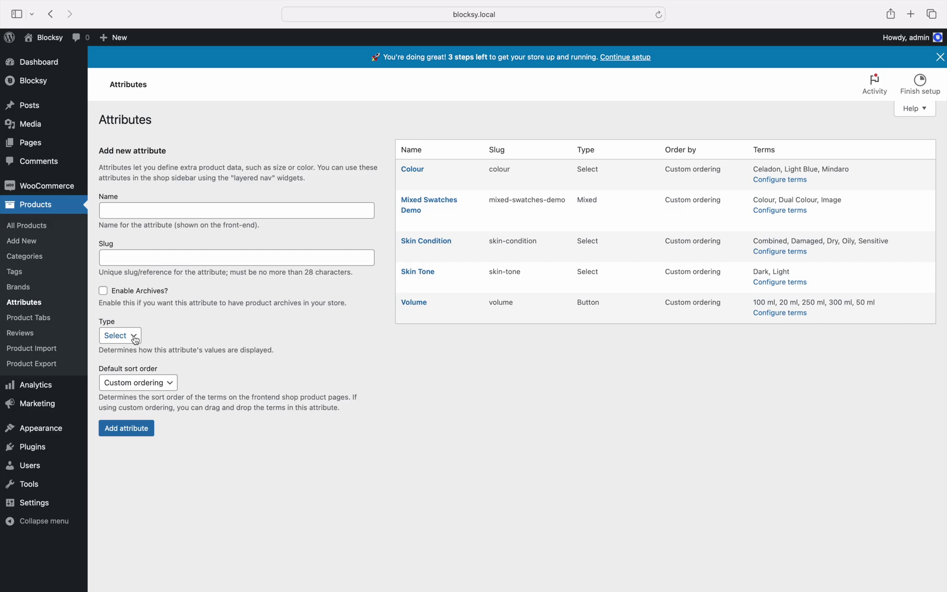
pyautogui.click(134, 337)
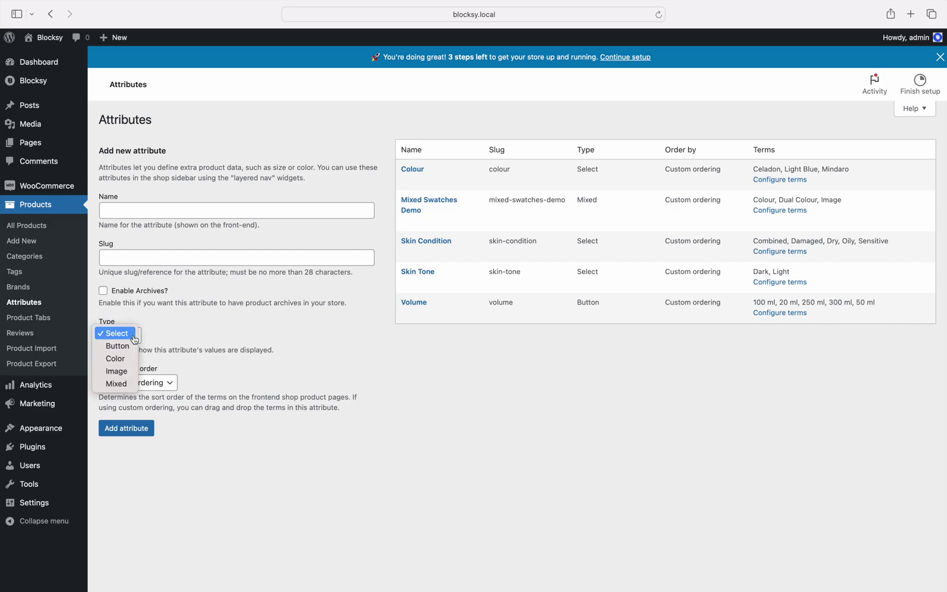
pyautogui.click(156, 340)
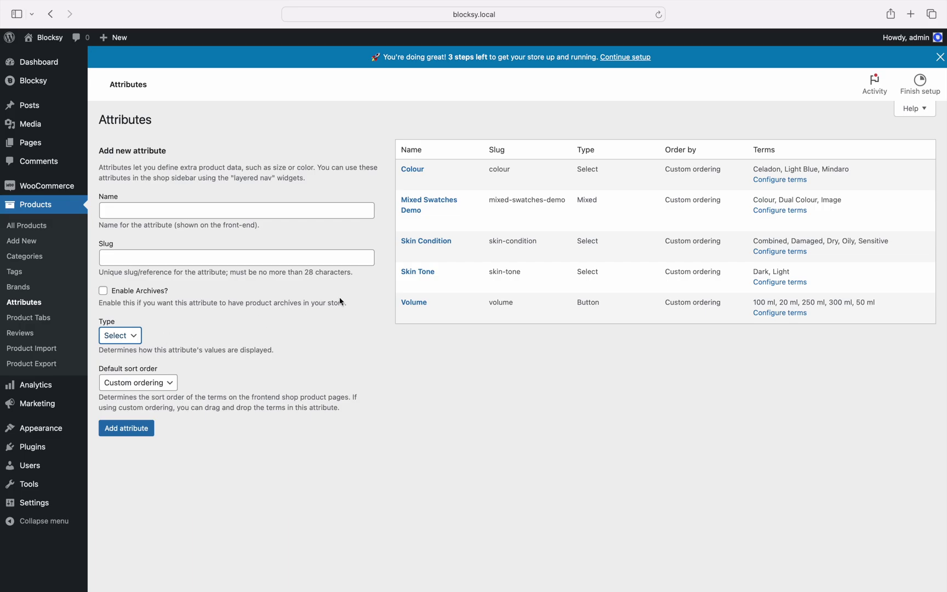
# Step: Set the Skin Tone attribute's type to Image, then open its Configure terms page
pyautogui.click(410, 285)
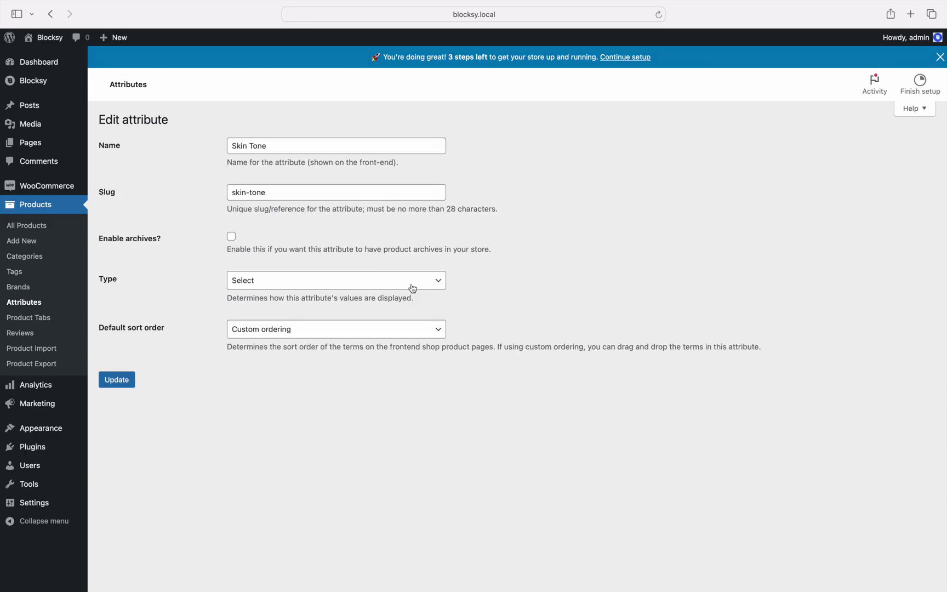
pyautogui.click(413, 282)
pyautogui.click(419, 317)
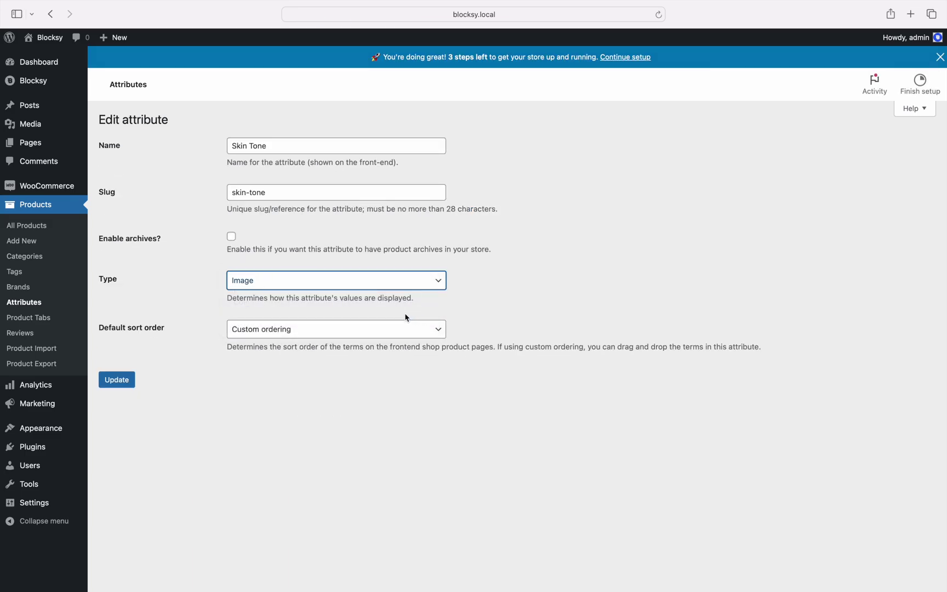
pyautogui.click(130, 381)
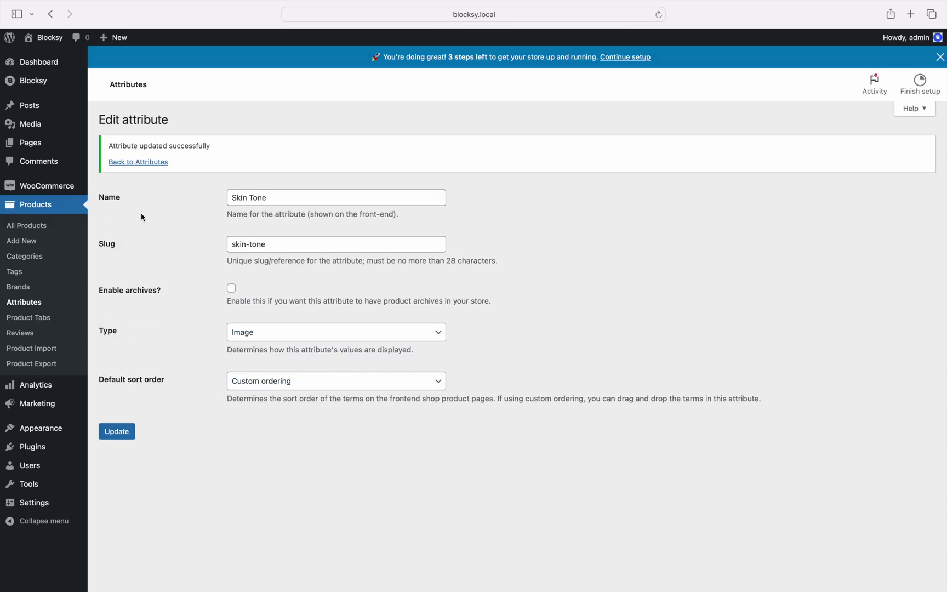
pyautogui.click(143, 163)
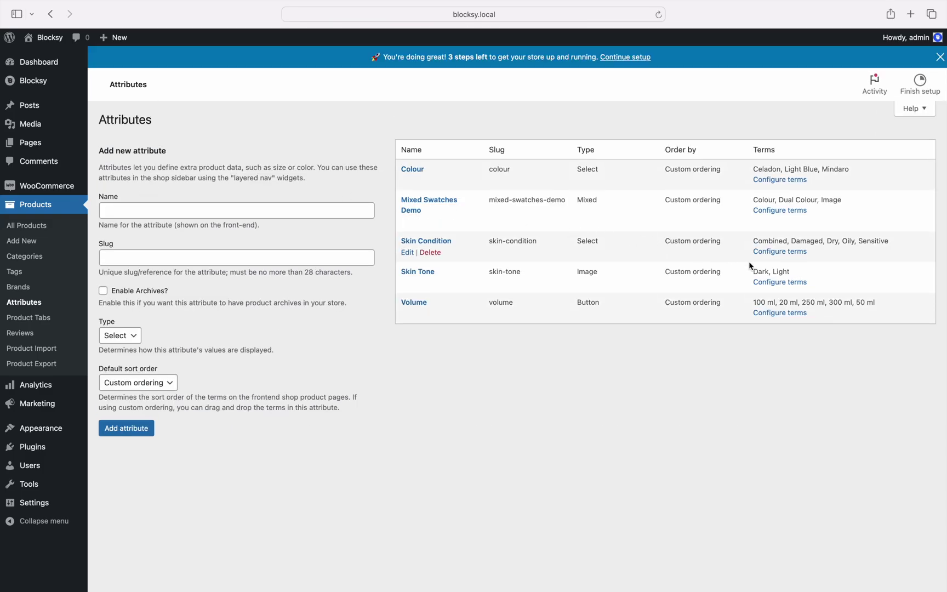
pyautogui.click(795, 284)
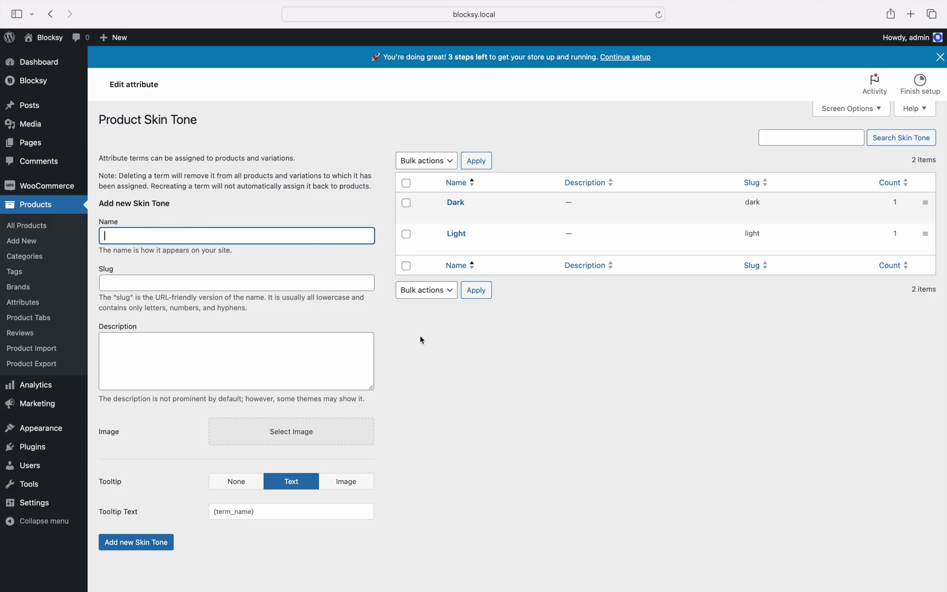
# Step: Give the Dark skin tone term the green bottles photo as its swatch image
pyautogui.click(455, 202)
pyautogui.click(334, 296)
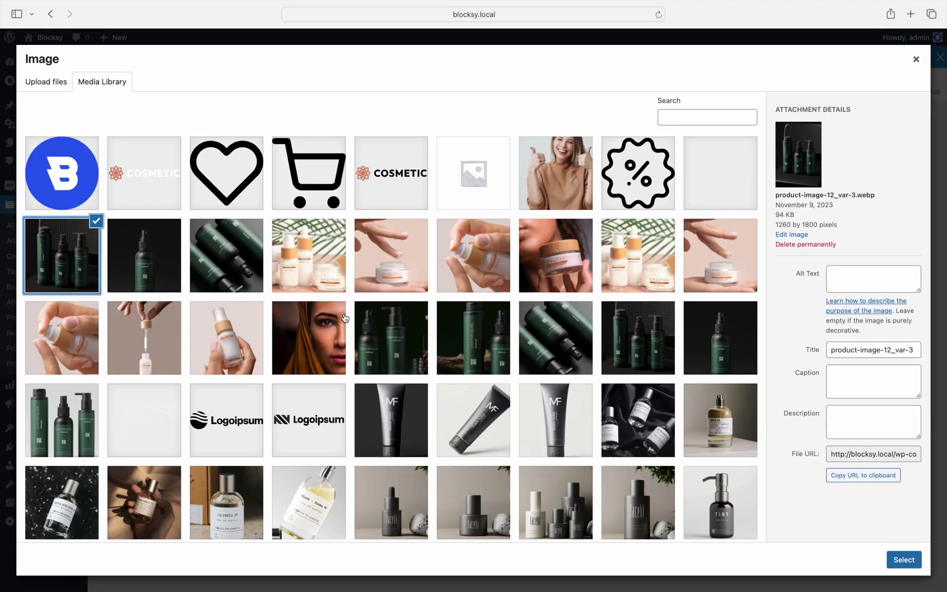
pyautogui.click(904, 559)
pyautogui.scroll(-5, 846, 555)
pyautogui.click(105, 550)
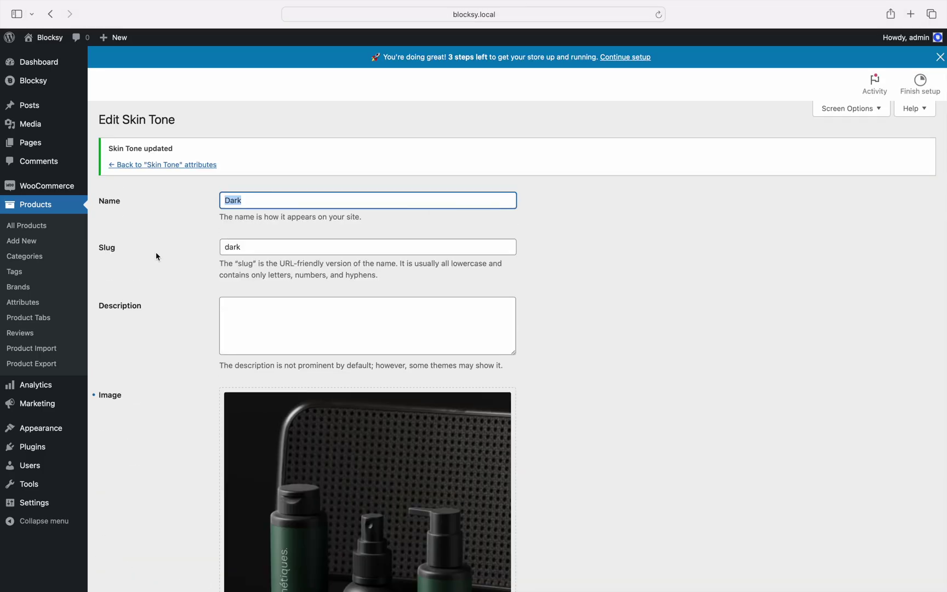
pyautogui.click(163, 165)
# Step: Give the Light term the cream bottles photo, then return to the Attributes list
pyautogui.click(454, 231)
pyautogui.click(339, 270)
pyautogui.click(322, 268)
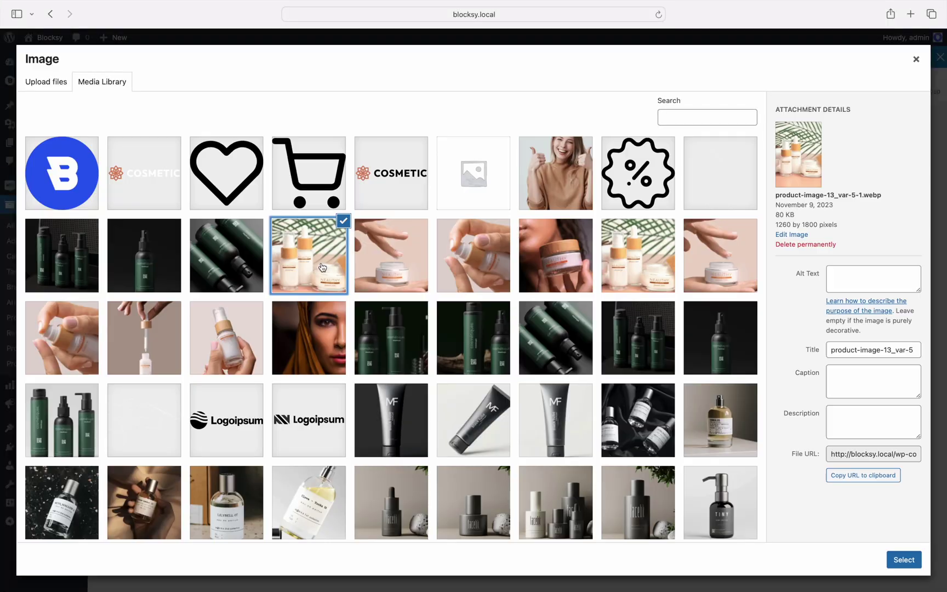
pyautogui.click(904, 560)
pyautogui.scroll(-5, 901, 556)
pyautogui.click(132, 559)
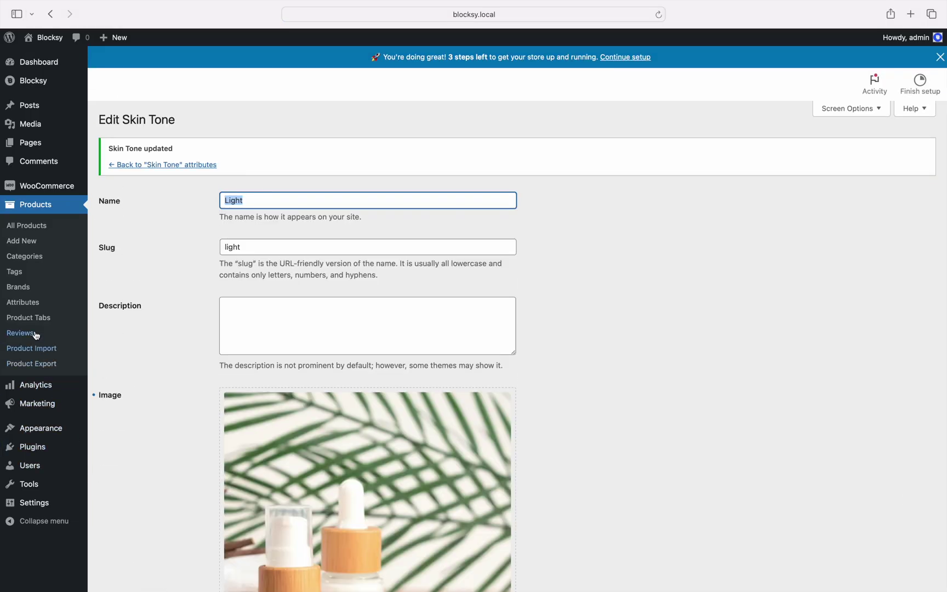
pyautogui.click(26, 305)
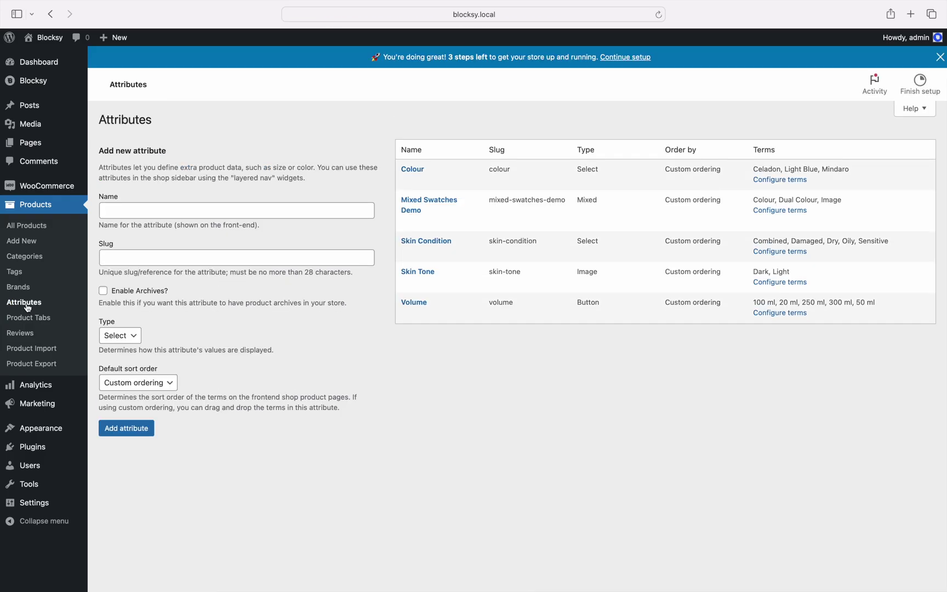
# Step: Change the Skin Condition attribute's type to Button and return to the Attributes list
pyautogui.click(408, 252)
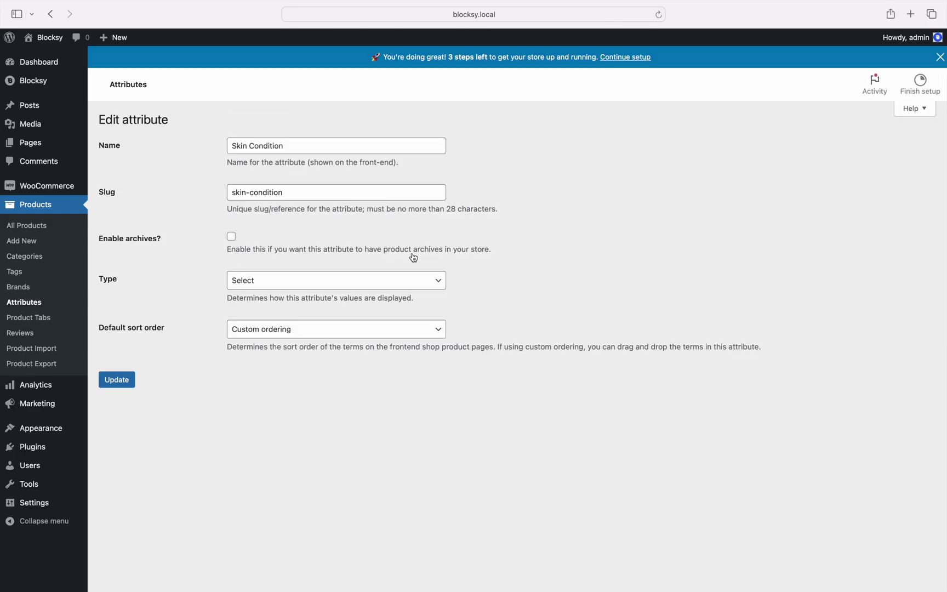
pyautogui.click(431, 283)
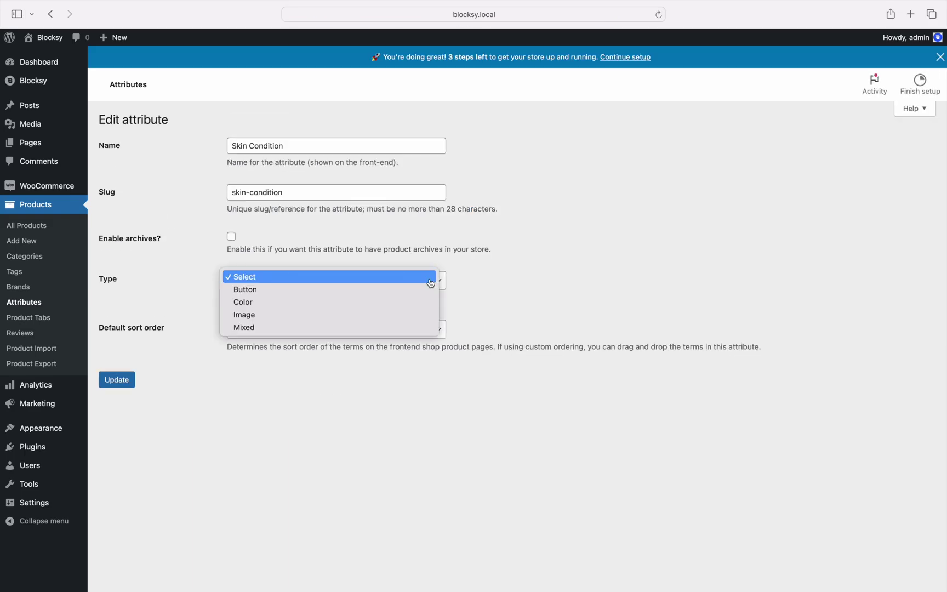
pyautogui.click(431, 292)
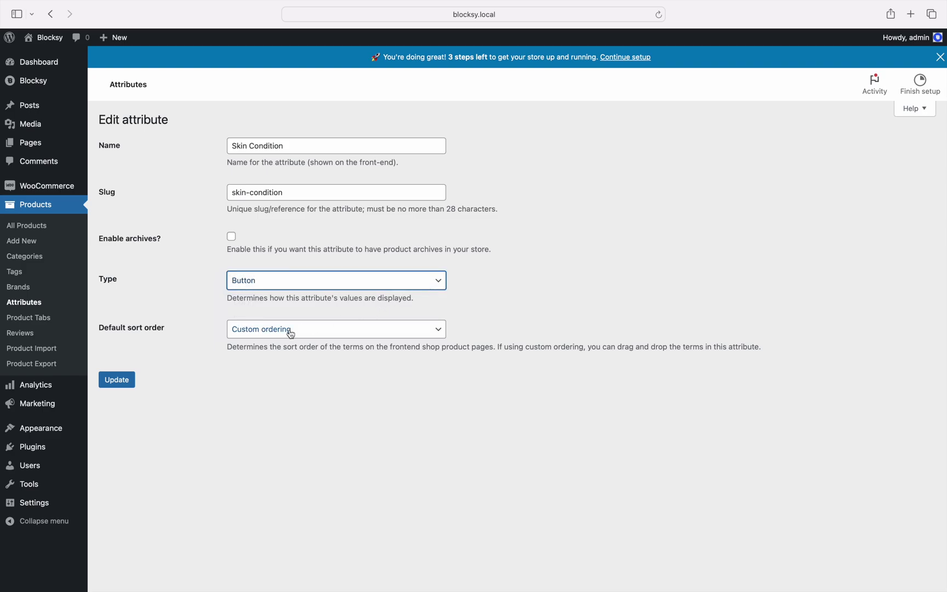
pyautogui.click(125, 381)
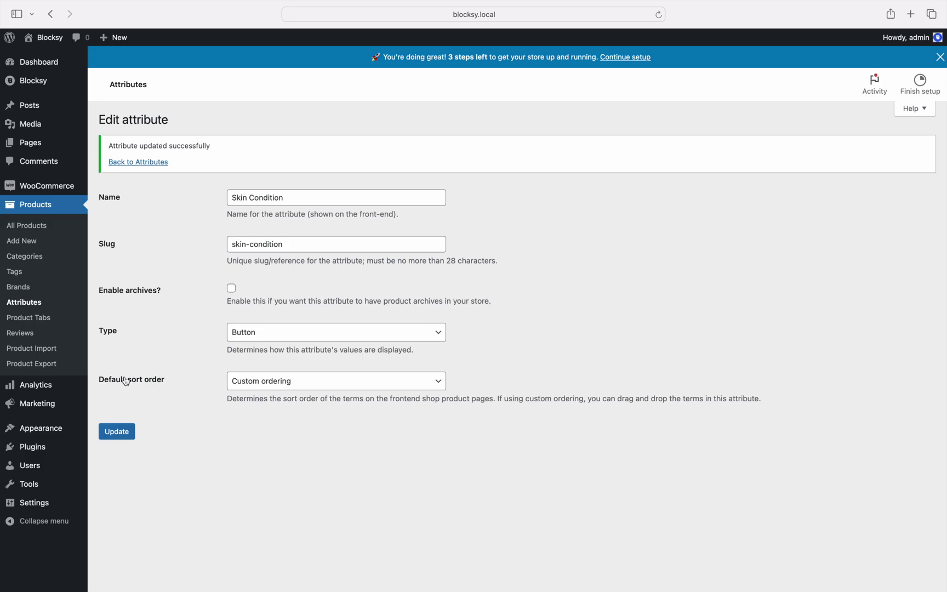
pyautogui.click(127, 163)
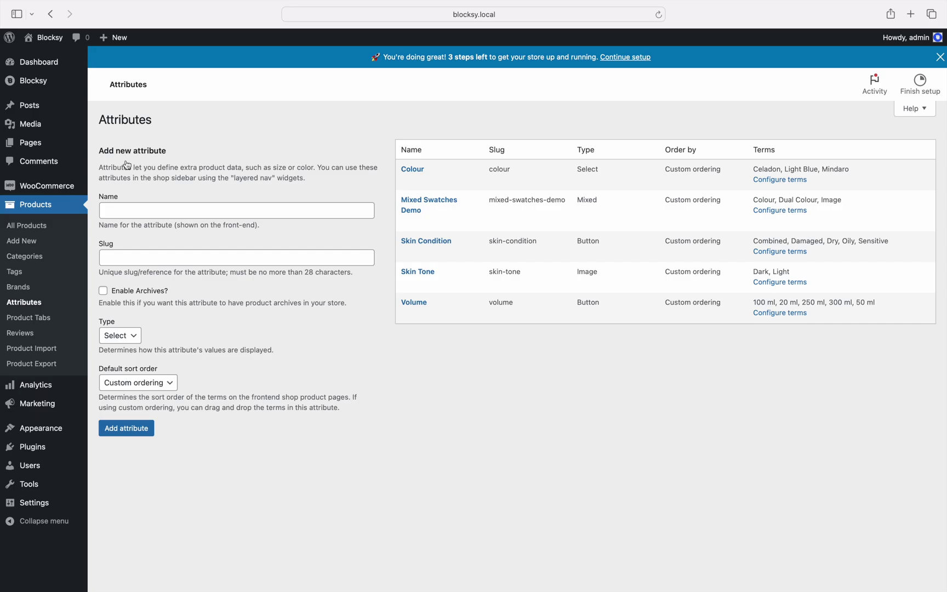
# Step: Set the Colour attribute's type to colour swatches and open its terms, keeping single-colour mode
pyautogui.click(405, 181)
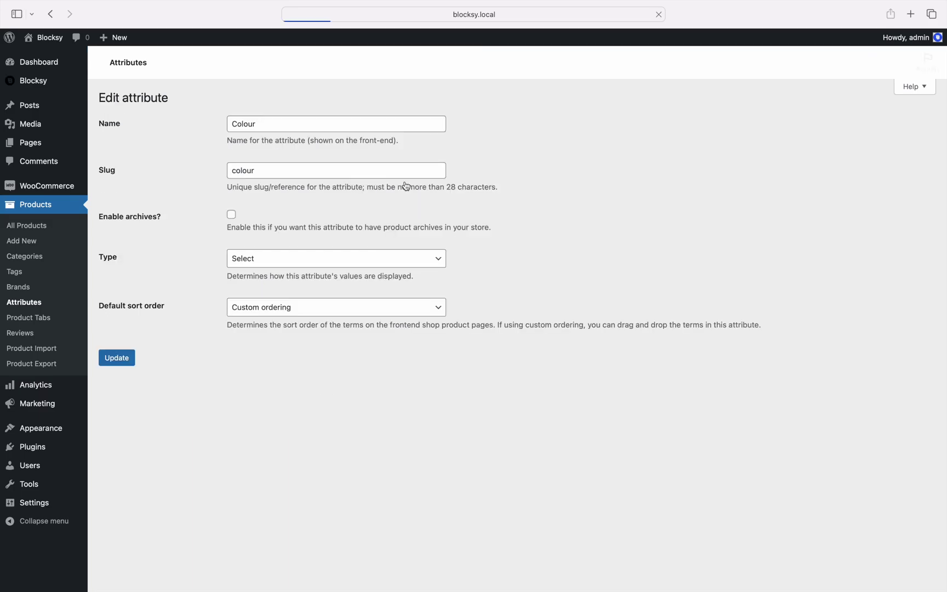
pyautogui.click(321, 279)
pyautogui.click(302, 245)
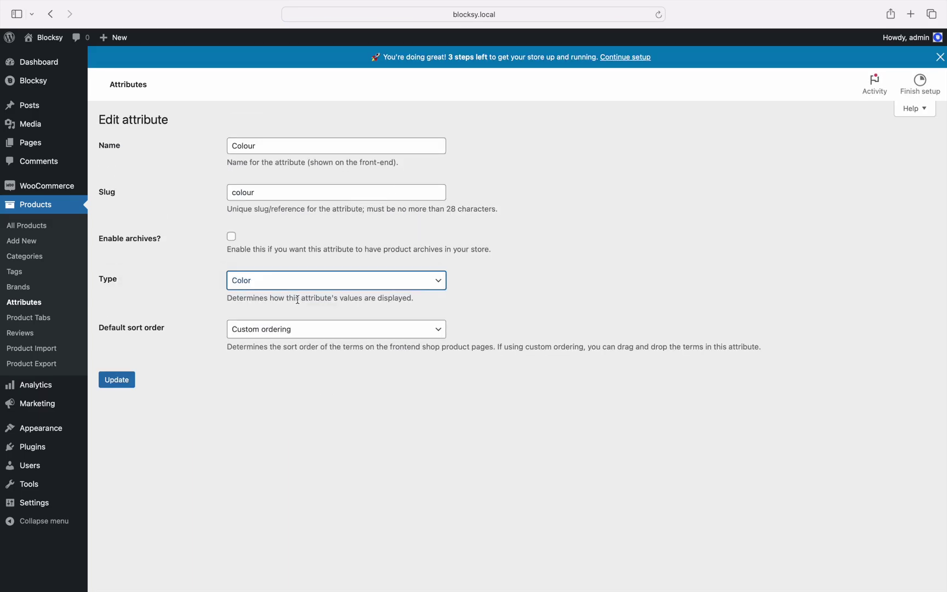
pyautogui.click(120, 381)
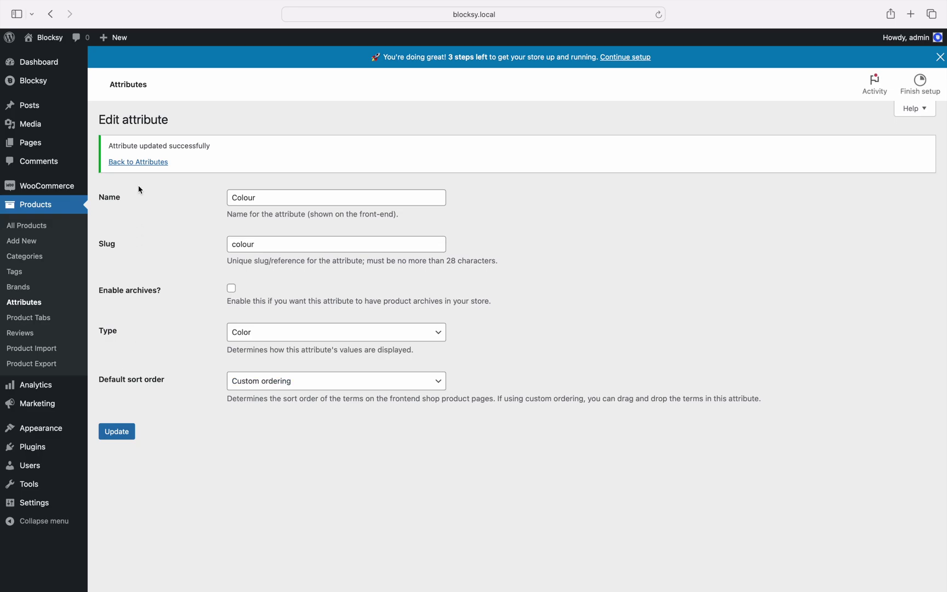
pyautogui.click(137, 164)
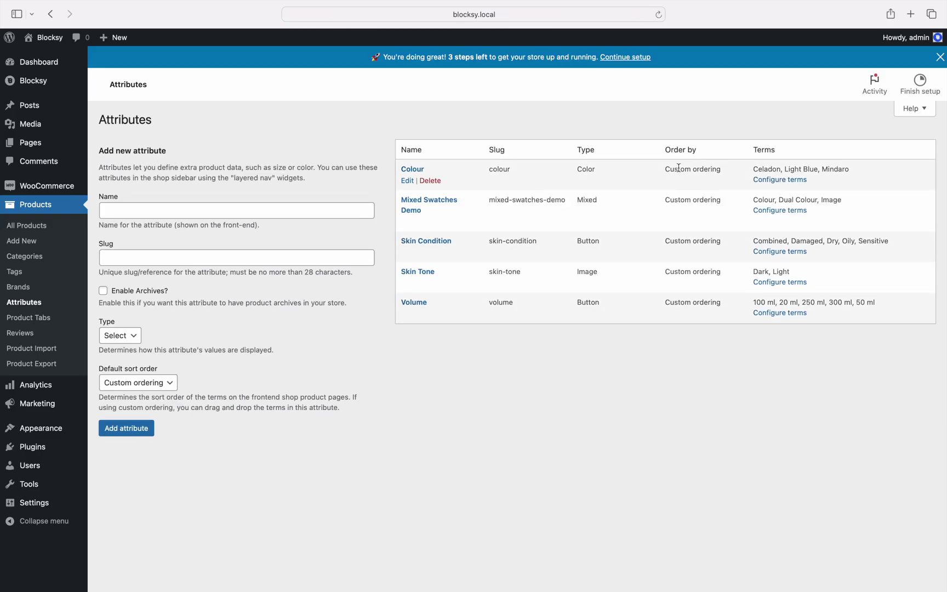
pyautogui.click(764, 181)
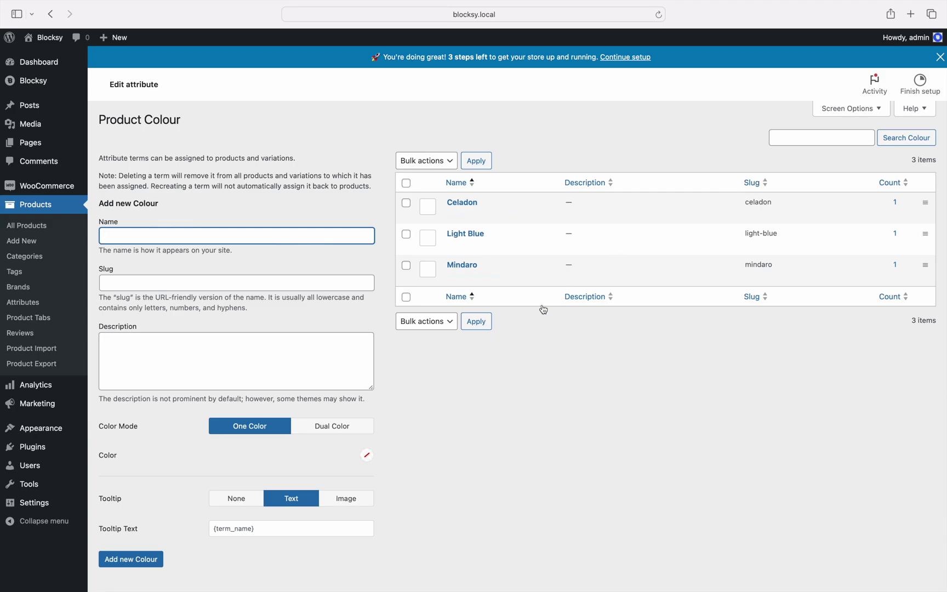
pyautogui.click(366, 430)
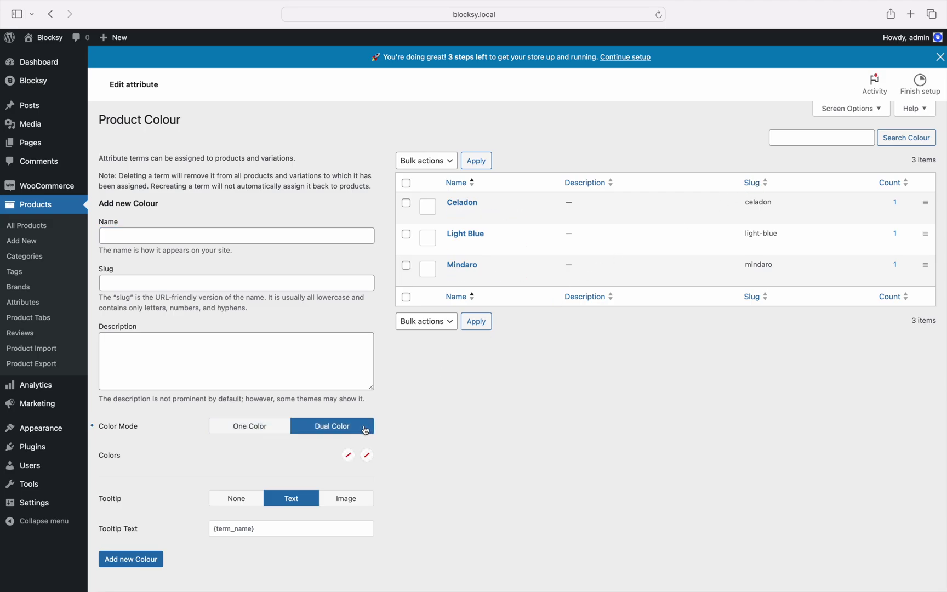
pyautogui.click(285, 431)
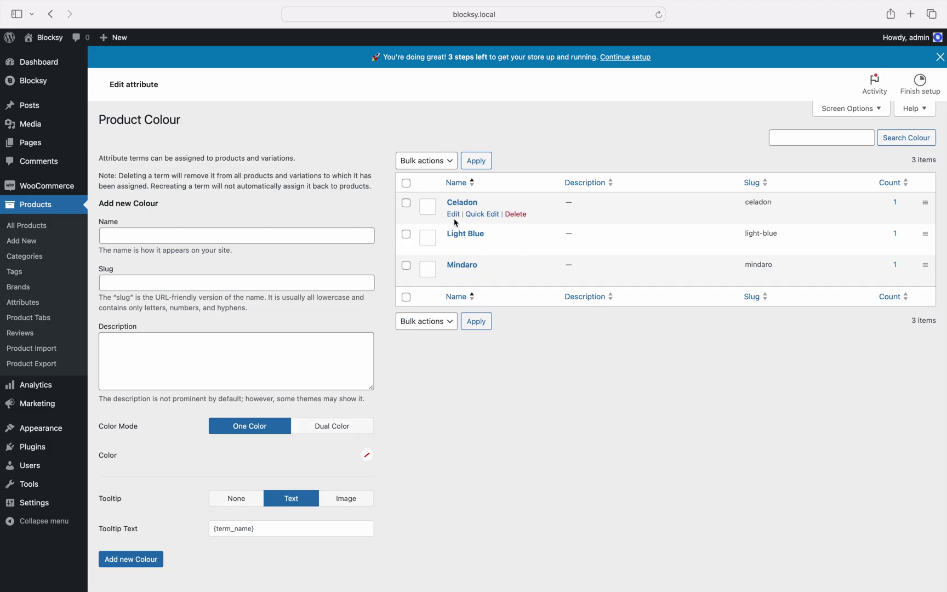
# Step: Give Celadon the green preset and Light Blue the light-blue preset swatch colour
pyautogui.click(453, 216)
pyautogui.click(227, 381)
pyautogui.click(105, 350)
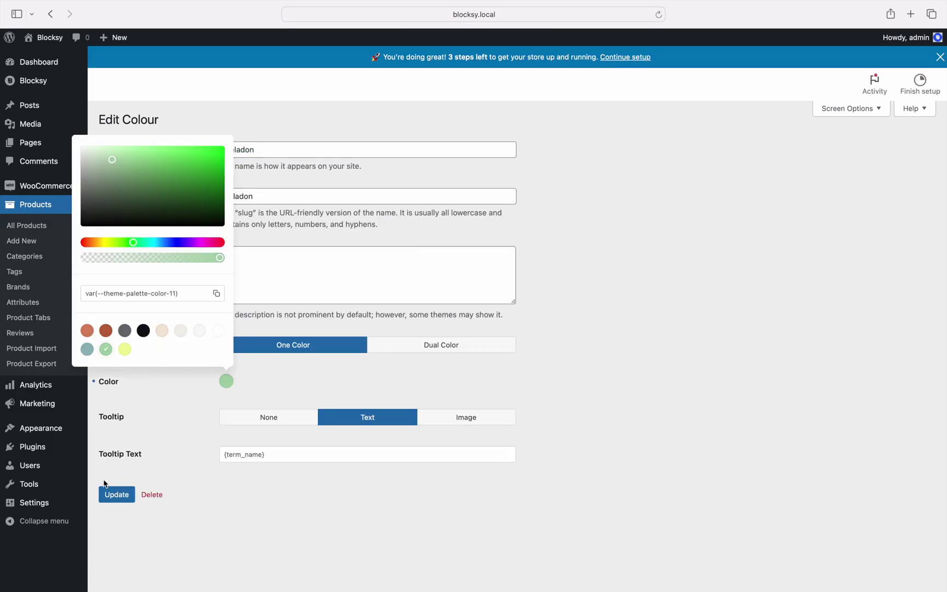
pyautogui.click(108, 492)
pyautogui.click(137, 161)
pyautogui.click(454, 244)
pyautogui.click(227, 381)
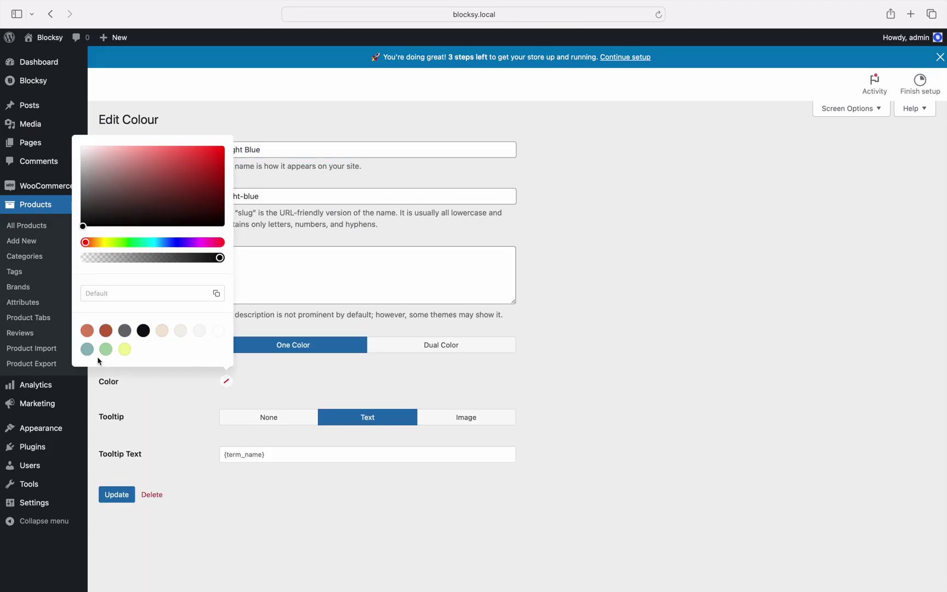
pyautogui.click(87, 349)
pyautogui.click(116, 495)
pyautogui.click(137, 163)
# Step: Set Mindaro's swatch to the pale yellow-green preset and save it
pyautogui.click(450, 276)
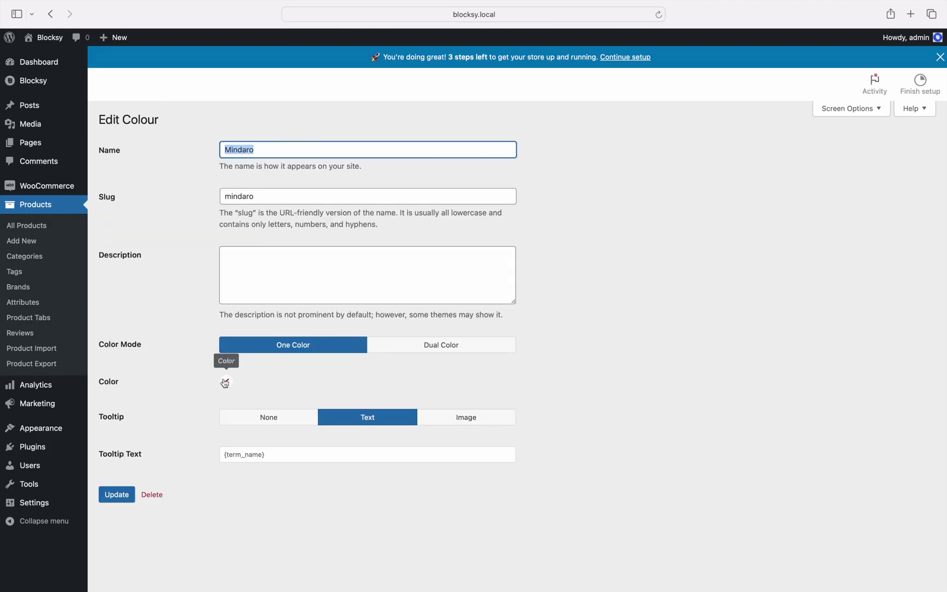
pyautogui.click(226, 382)
pyautogui.click(125, 349)
pyautogui.click(117, 494)
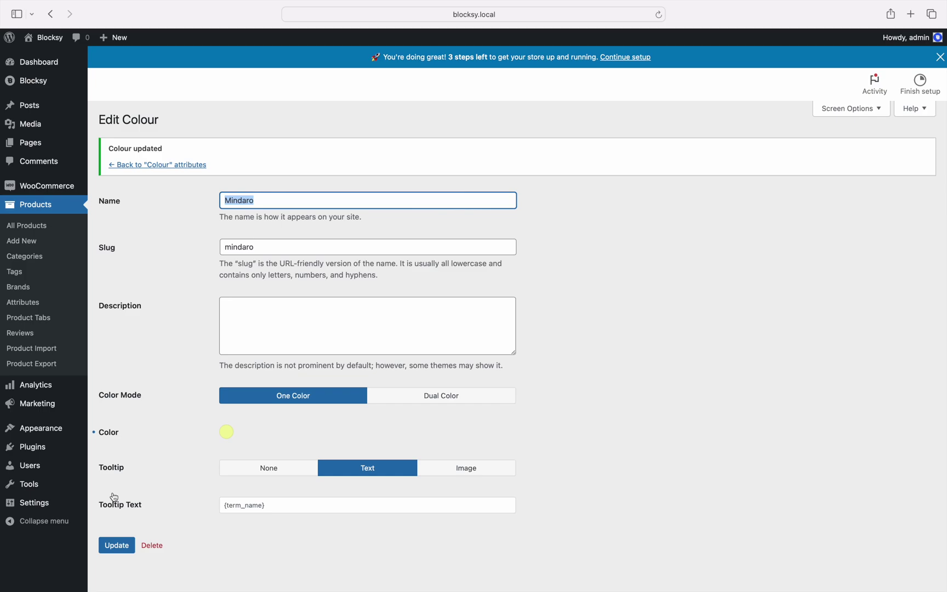
# Step: Open Quis Eleifend's Swatches tab, keep Skin Condition at Inherit, and expand its Damaged and Dry terms
pyautogui.click(38, 230)
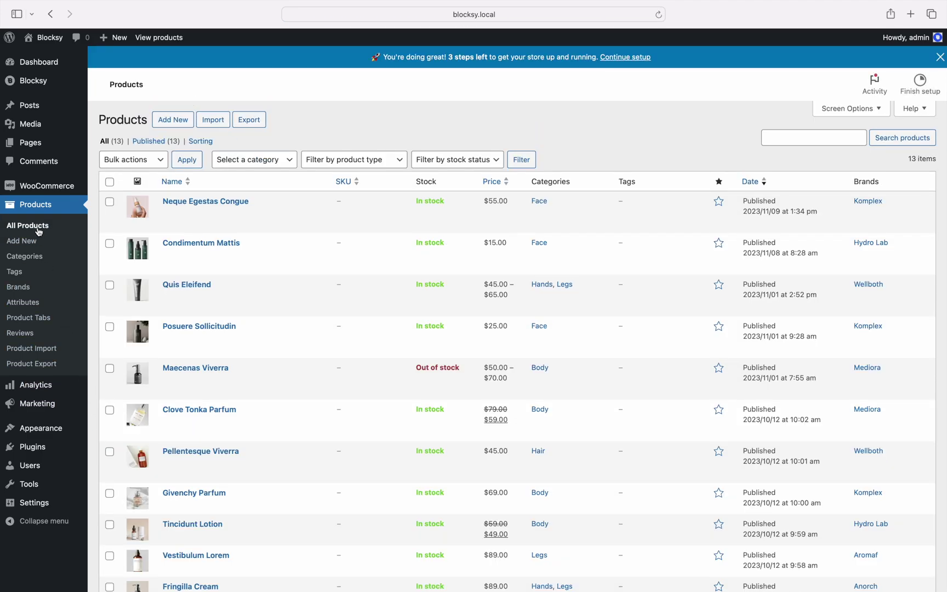
pyautogui.click(199, 299)
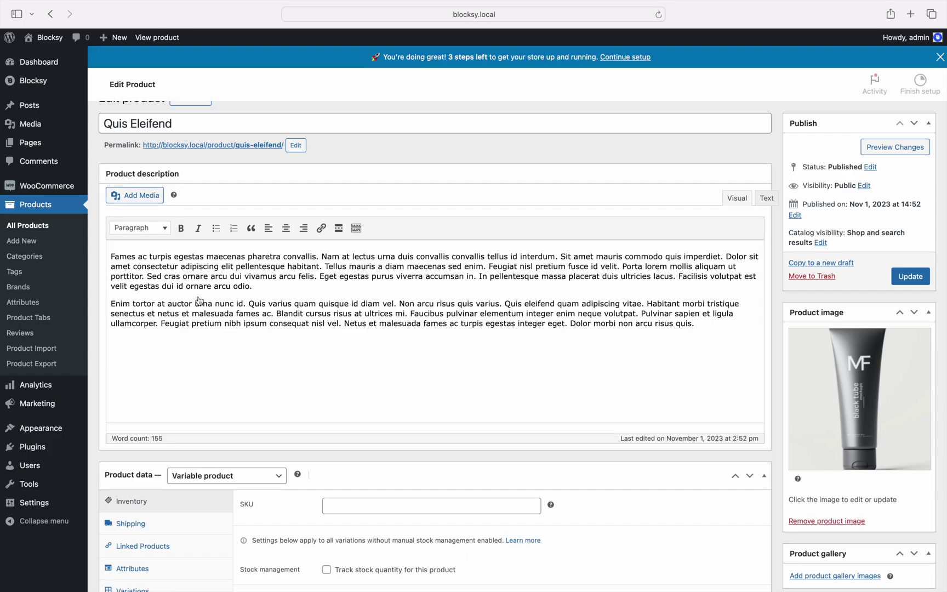
pyautogui.scroll(-5, 199, 301)
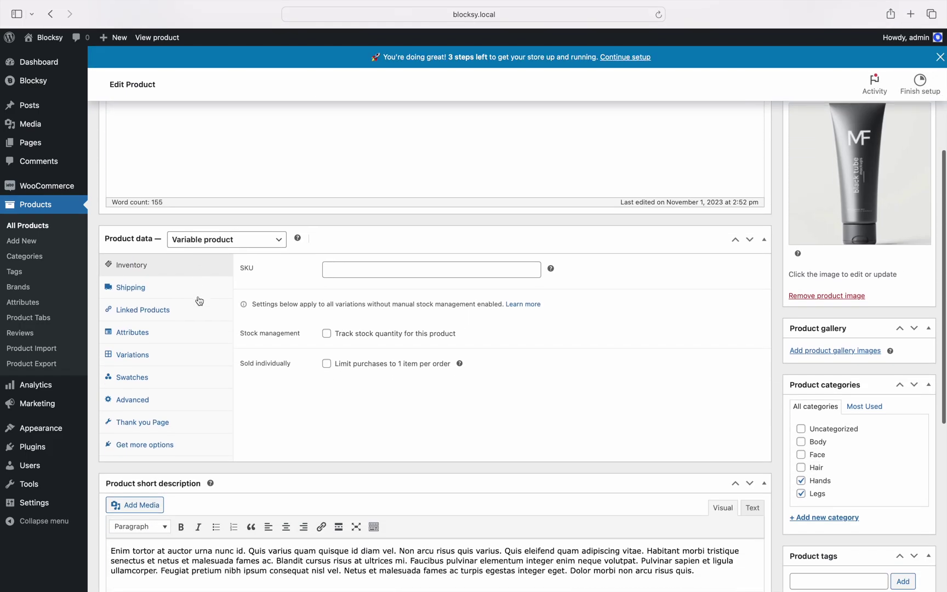
pyautogui.click(220, 384)
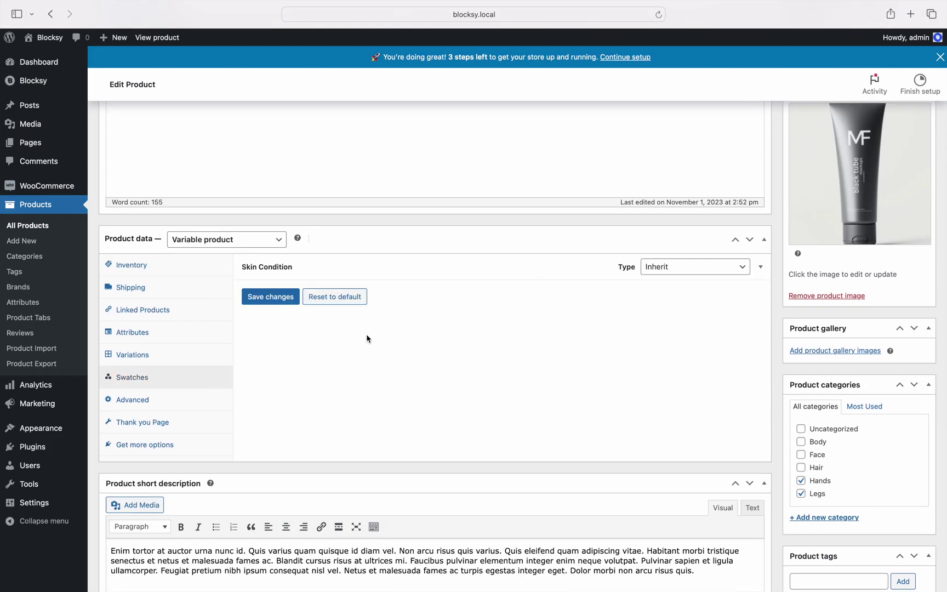
pyautogui.click(657, 270)
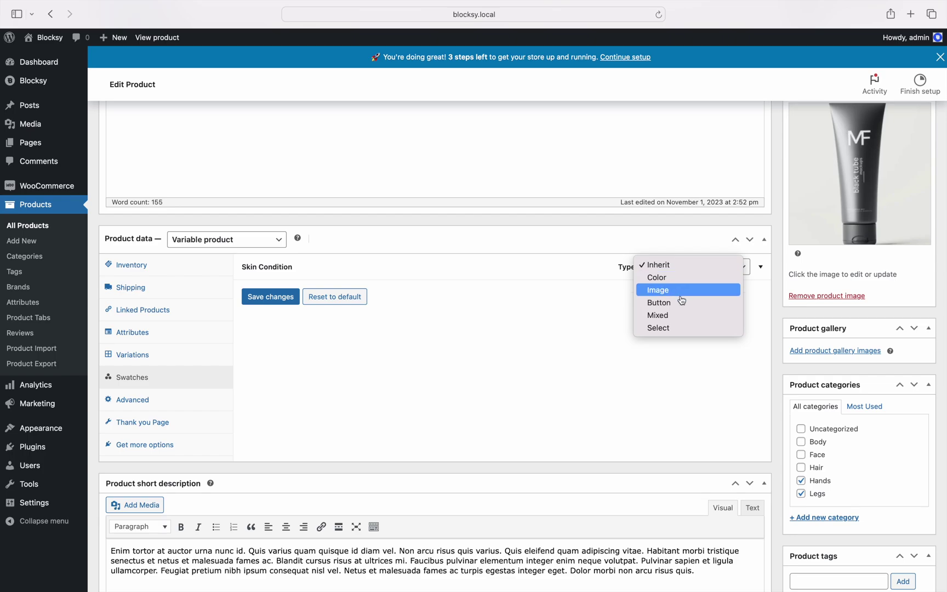
pyautogui.click(714, 340)
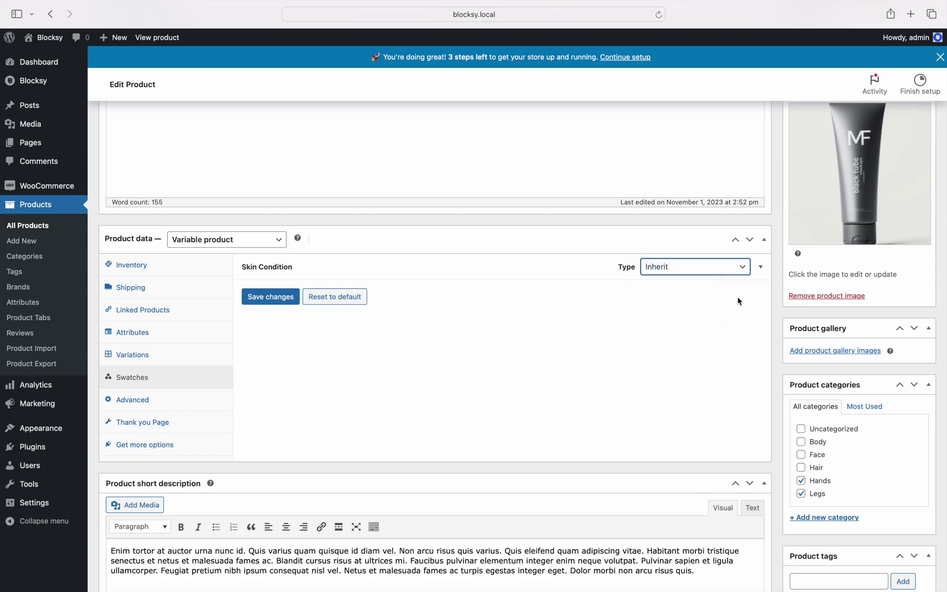
pyautogui.click(761, 267)
pyautogui.click(749, 306)
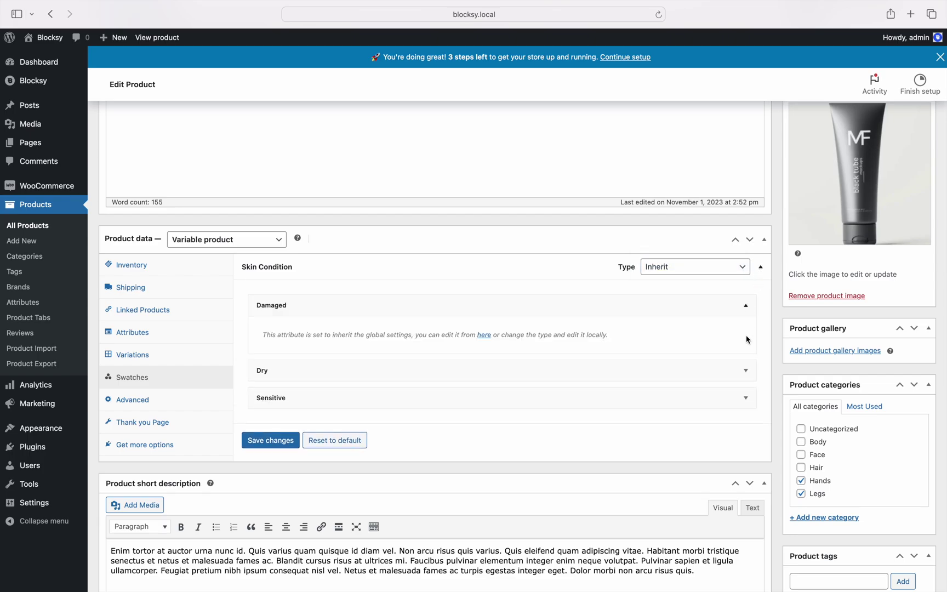
pyautogui.click(745, 372)
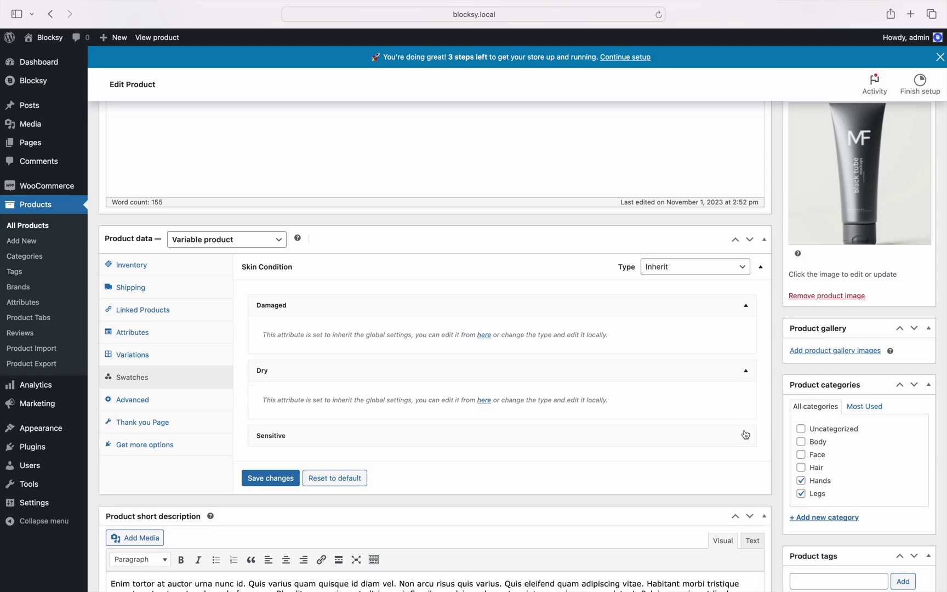
# Step: Go to Customize > WooCommerce > General > Variation Swatches in the customizer
pyautogui.moveTo(45, 434)
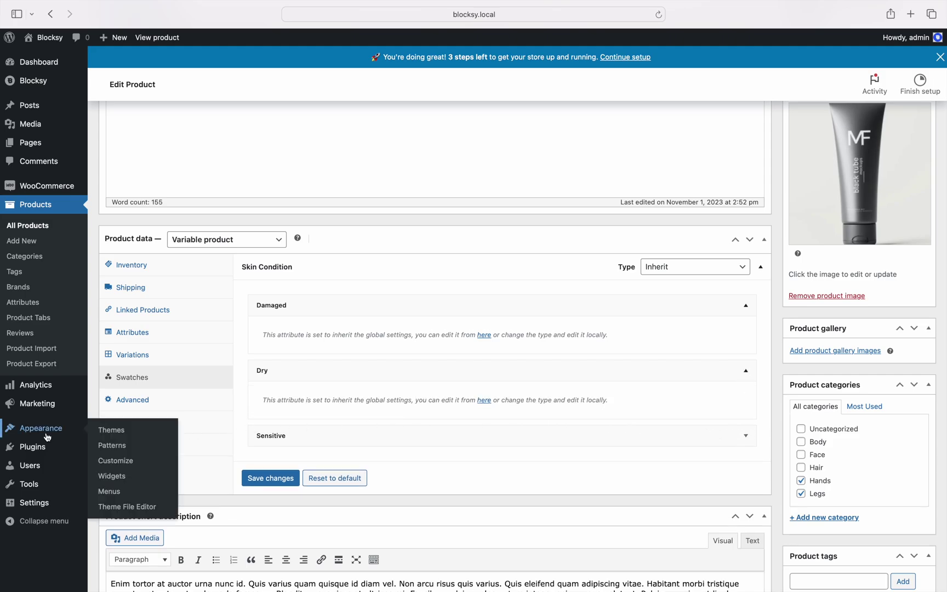
pyautogui.click(144, 463)
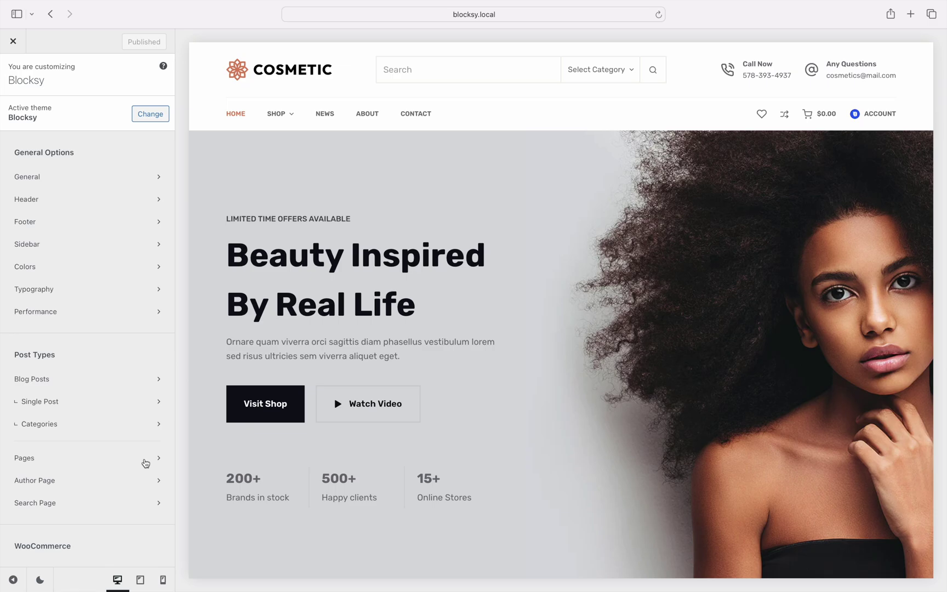
pyautogui.scroll(-5, 145, 463)
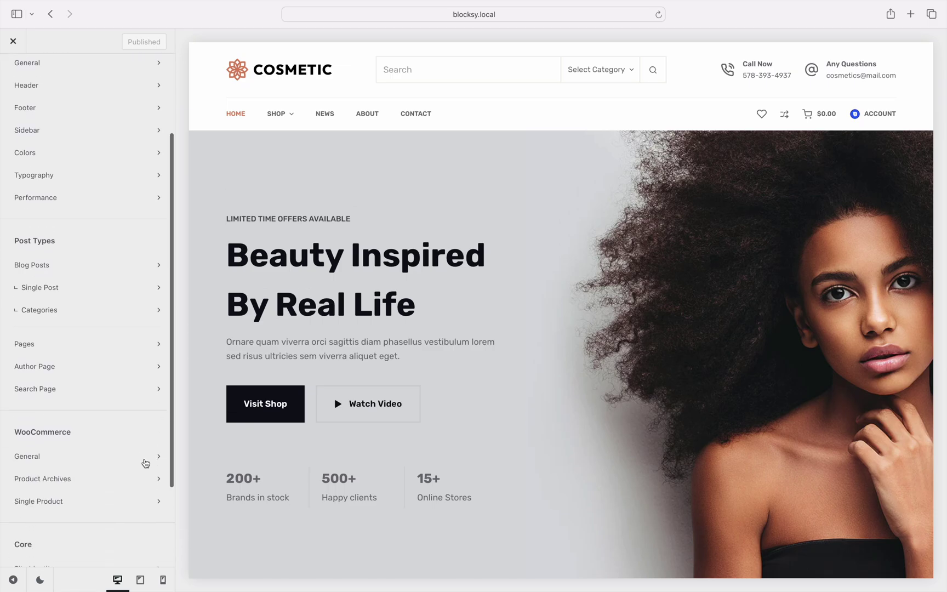
pyautogui.click(144, 462)
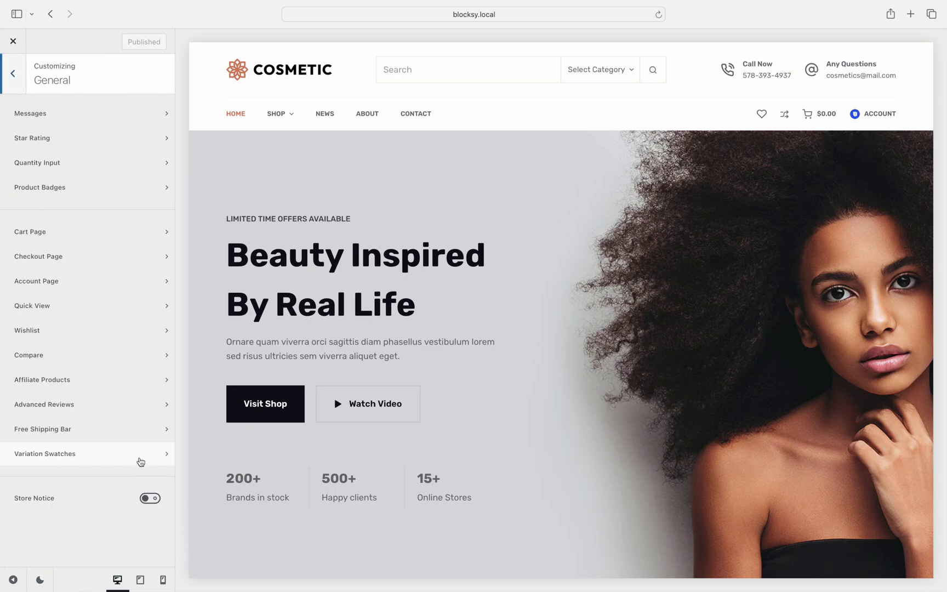
pyautogui.click(141, 455)
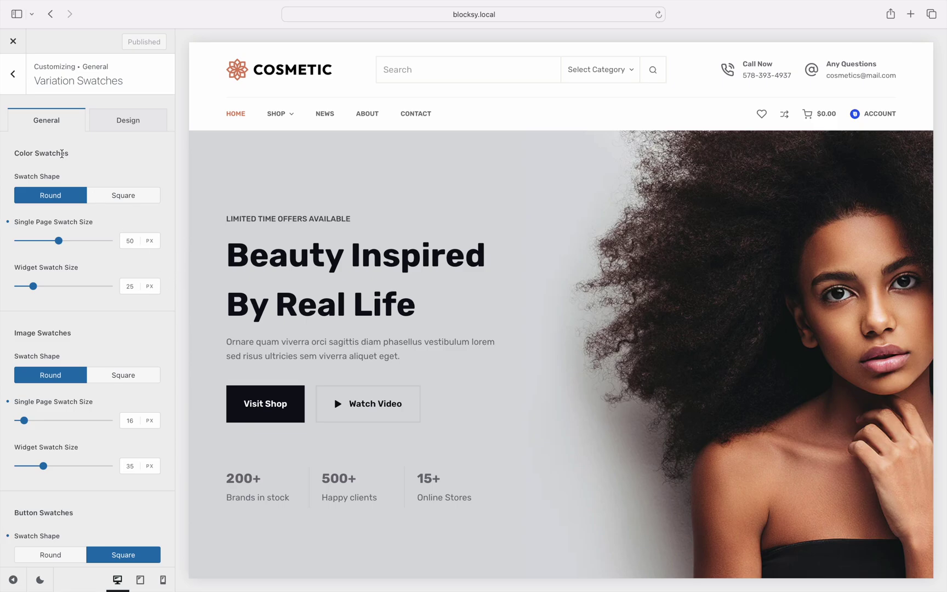
# Step: Enable the Swatches element in Product Archives Card Options and expand its settings
pyautogui.click(12, 73)
pyautogui.click(13, 74)
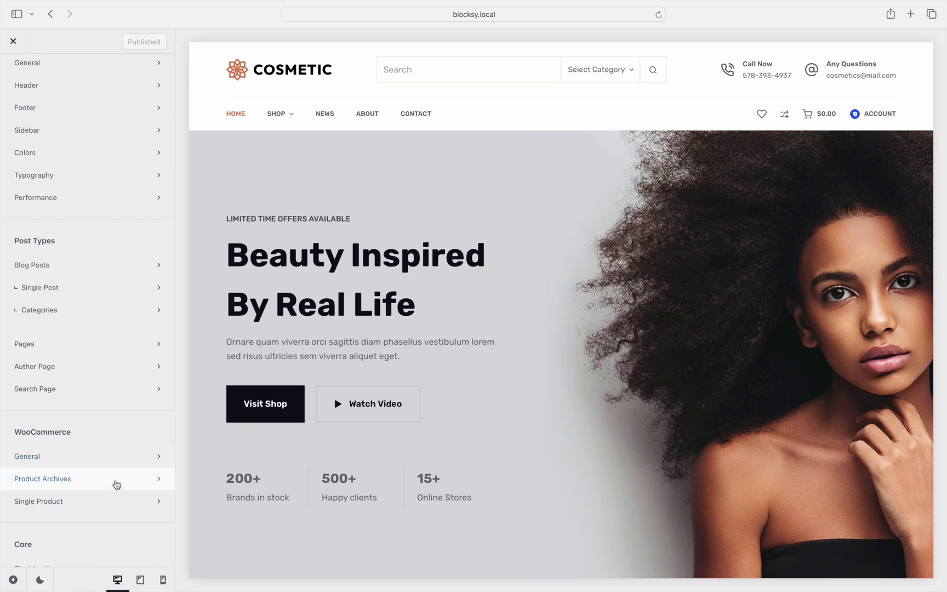
pyautogui.click(116, 480)
pyautogui.click(132, 431)
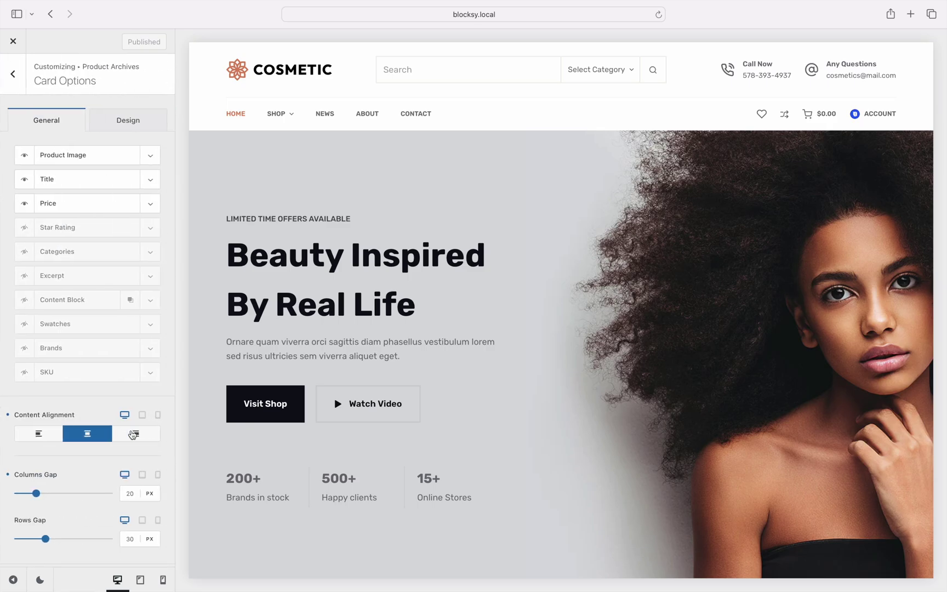
pyautogui.click(24, 326)
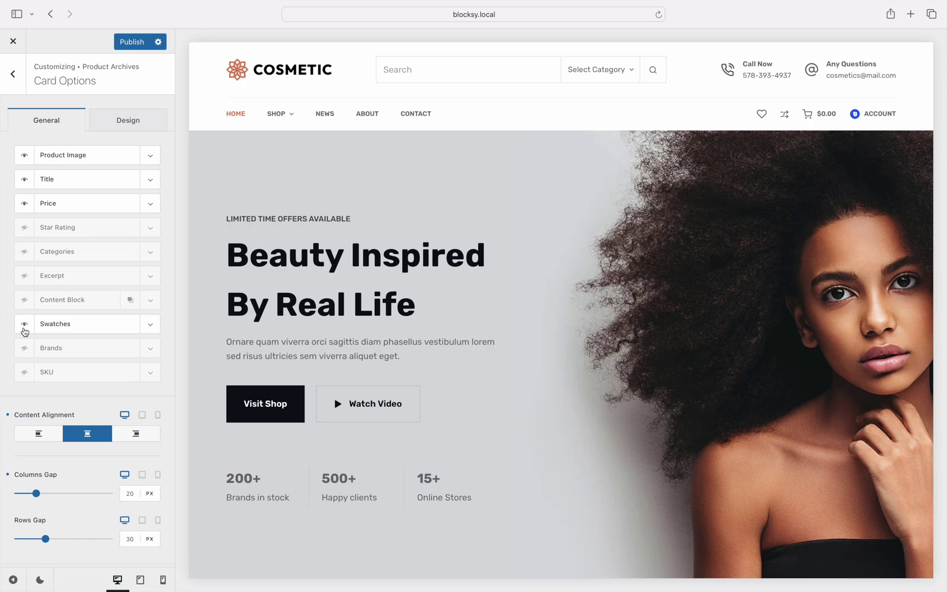
pyautogui.click(151, 326)
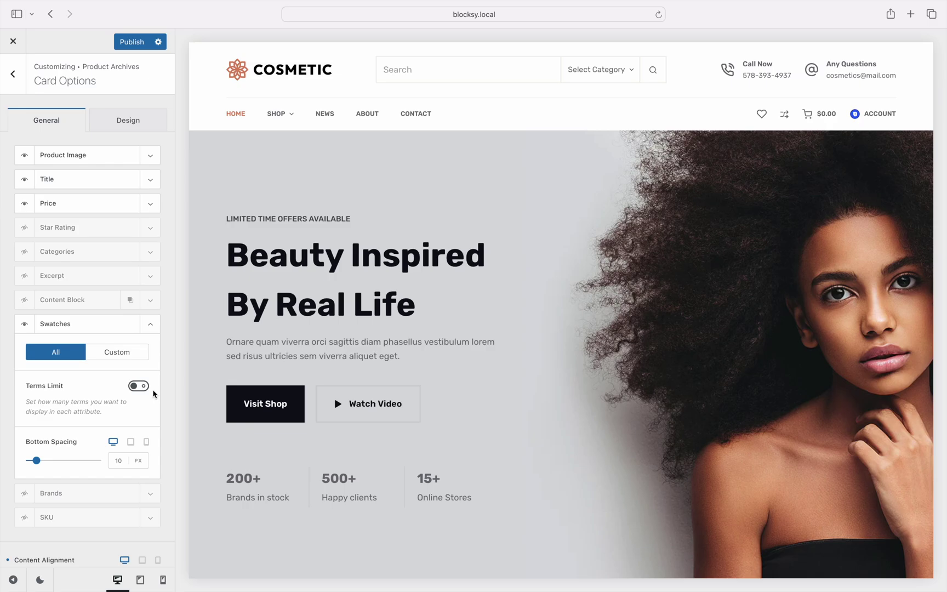
# Step: Publish the card swatch changes and open the live site's Shop page
pyautogui.click(129, 44)
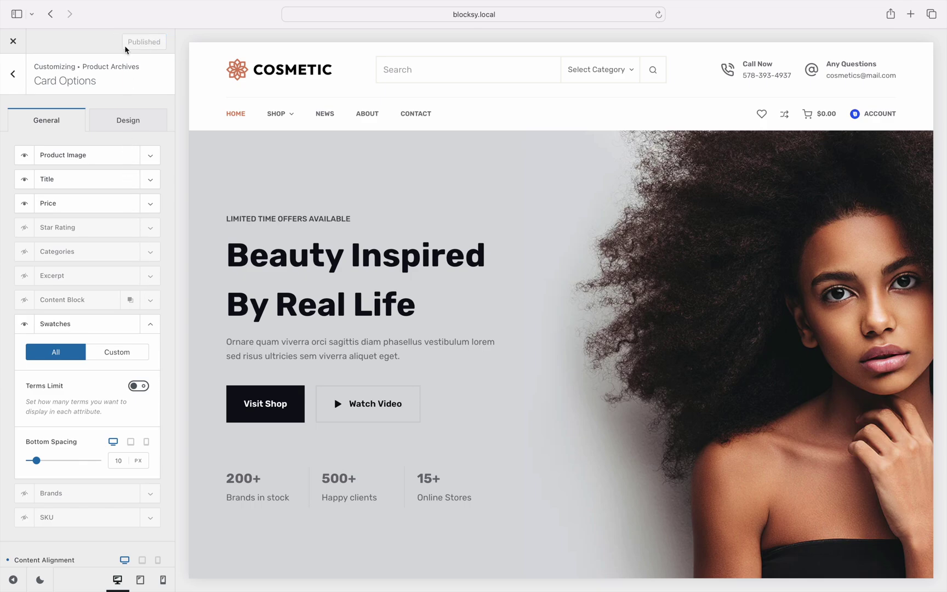
pyautogui.click(14, 41)
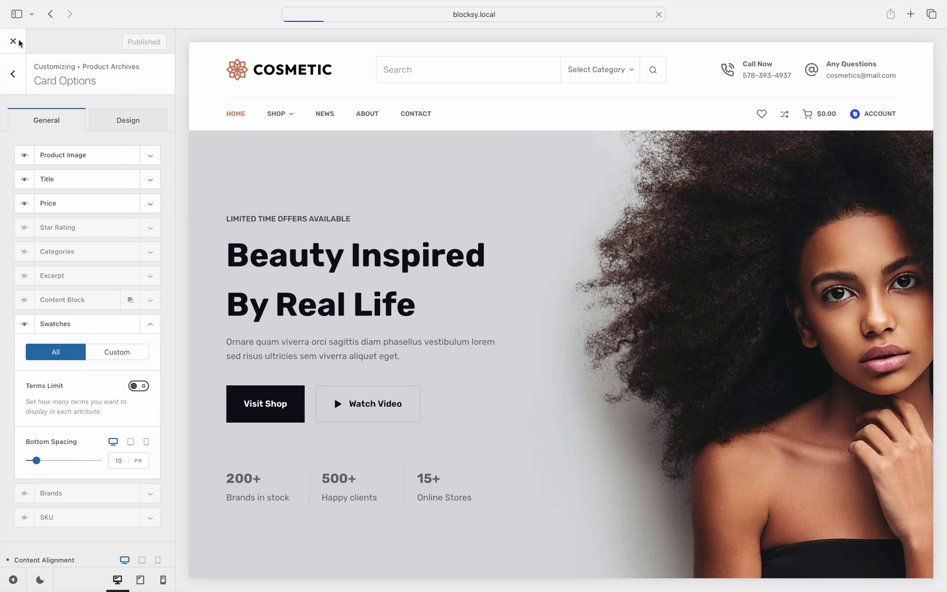
pyautogui.click(33, 53)
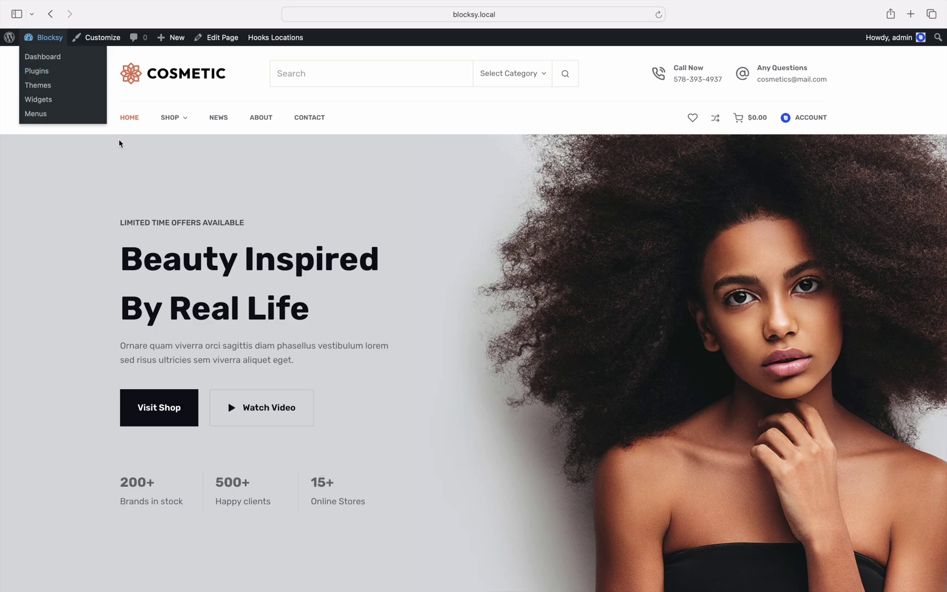
pyautogui.click(169, 119)
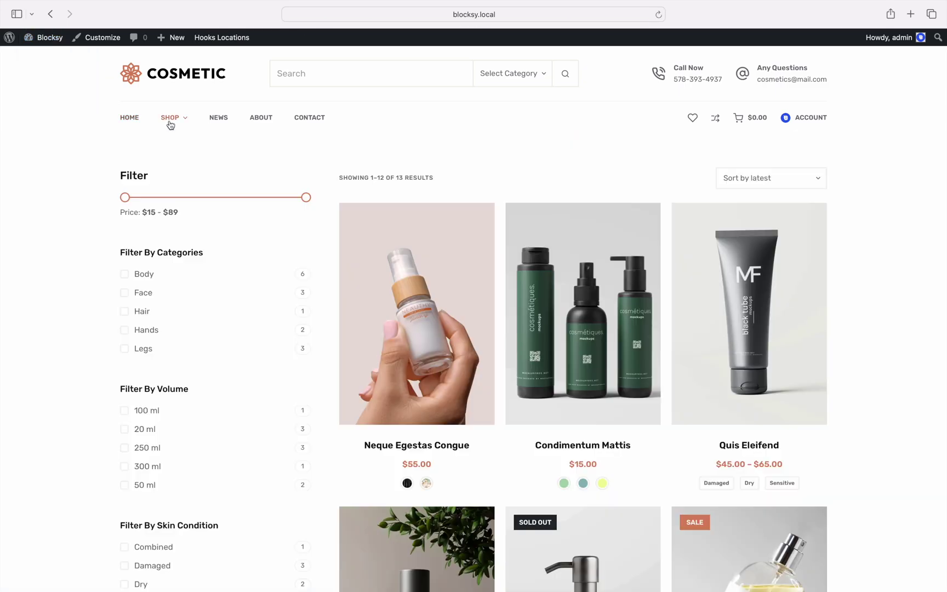
# Step: Inspect the shop card swatches and Condimentum Mattis's colour swatches on its product page
pyautogui.scroll(-5, 169, 122)
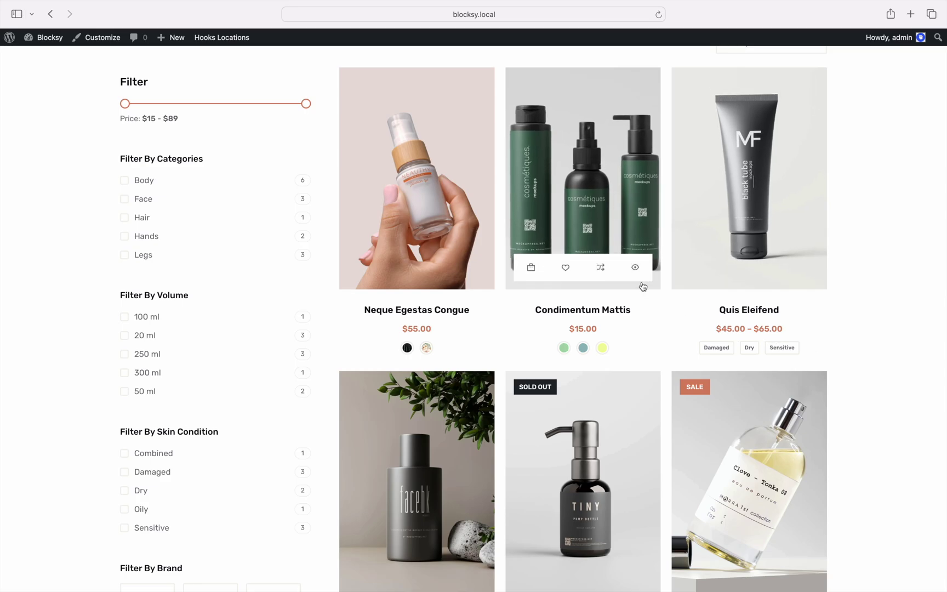
pyautogui.click(643, 286)
pyautogui.scroll(-3, 643, 287)
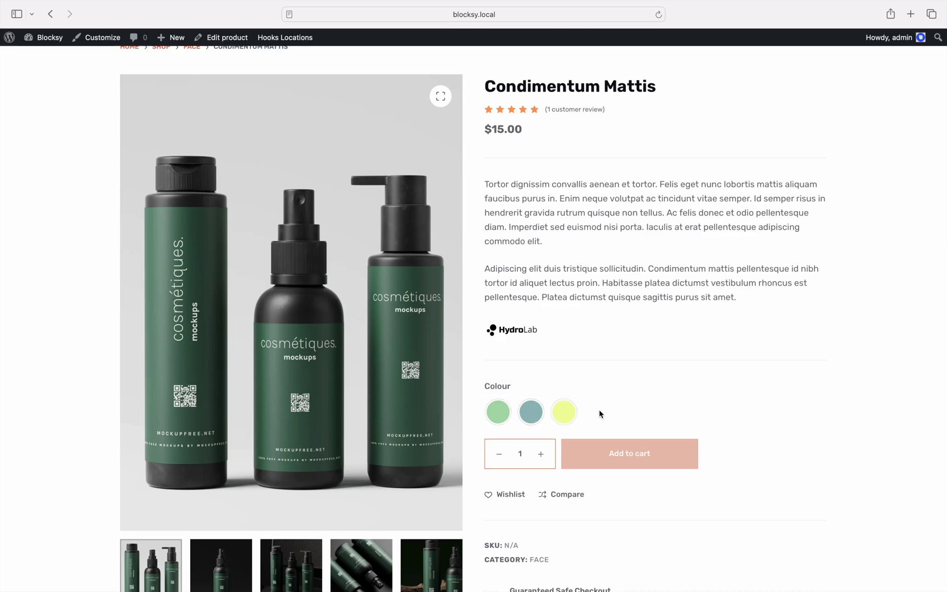
pyautogui.hscroll(-5, 599, 414)
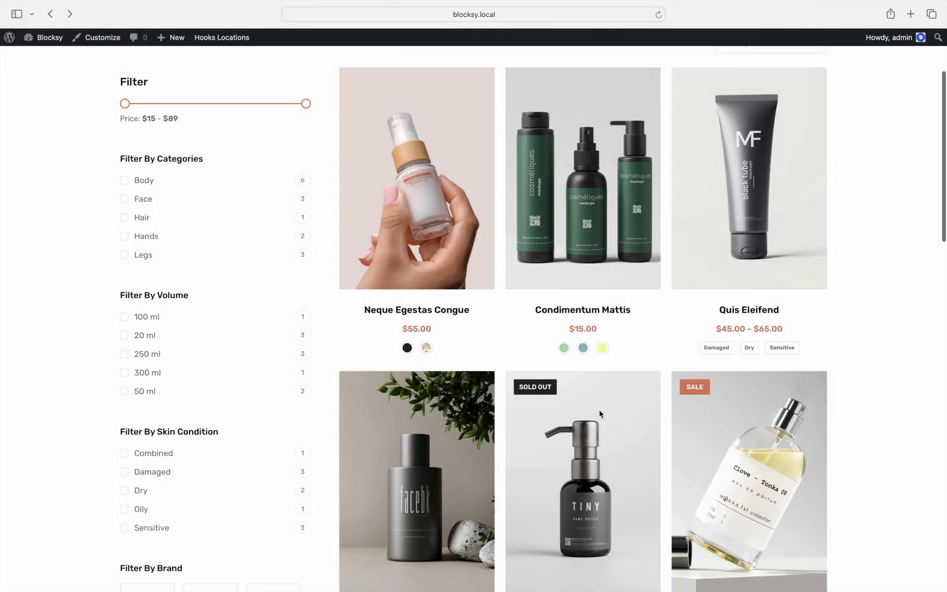
# Step: On the Posuere Sollicitudin product page, pick Image in the Mixed Swatches Demo swatches
pyautogui.scroll(-5, 600, 414)
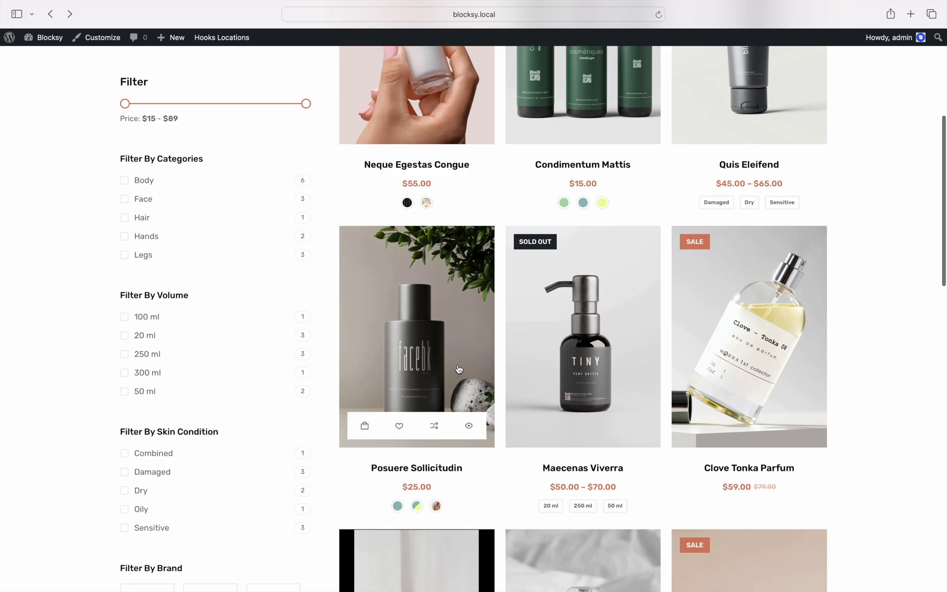
pyautogui.click(458, 369)
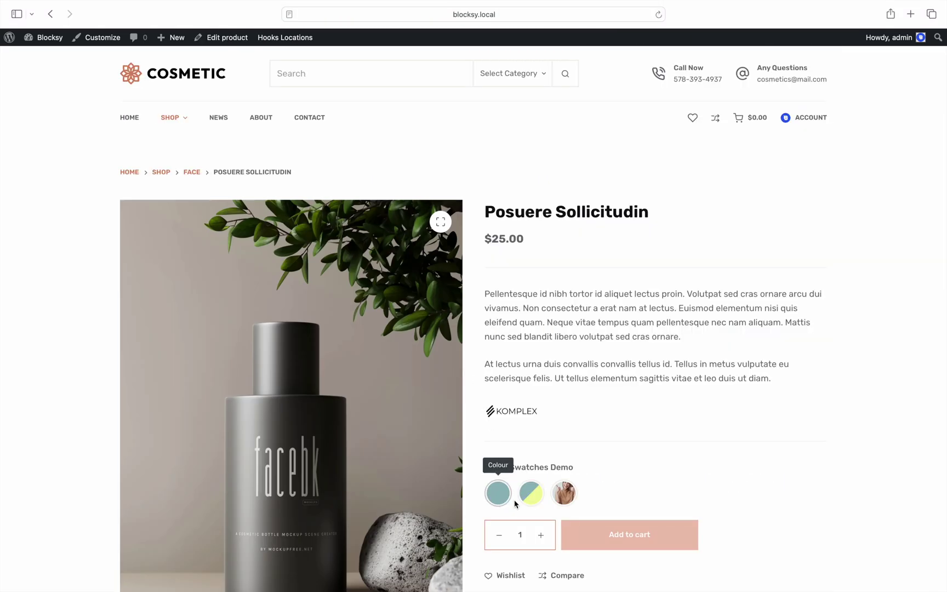
pyautogui.click(565, 500)
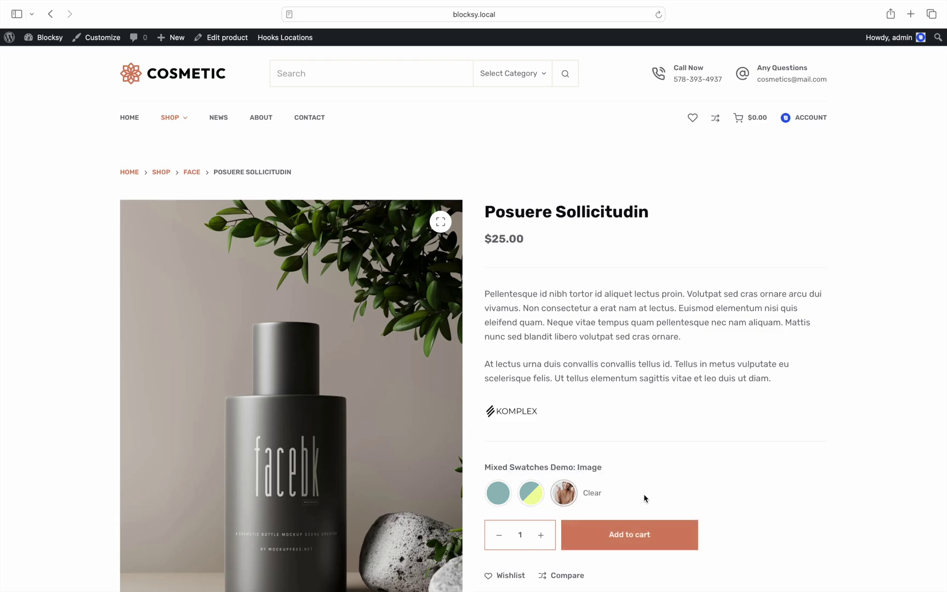